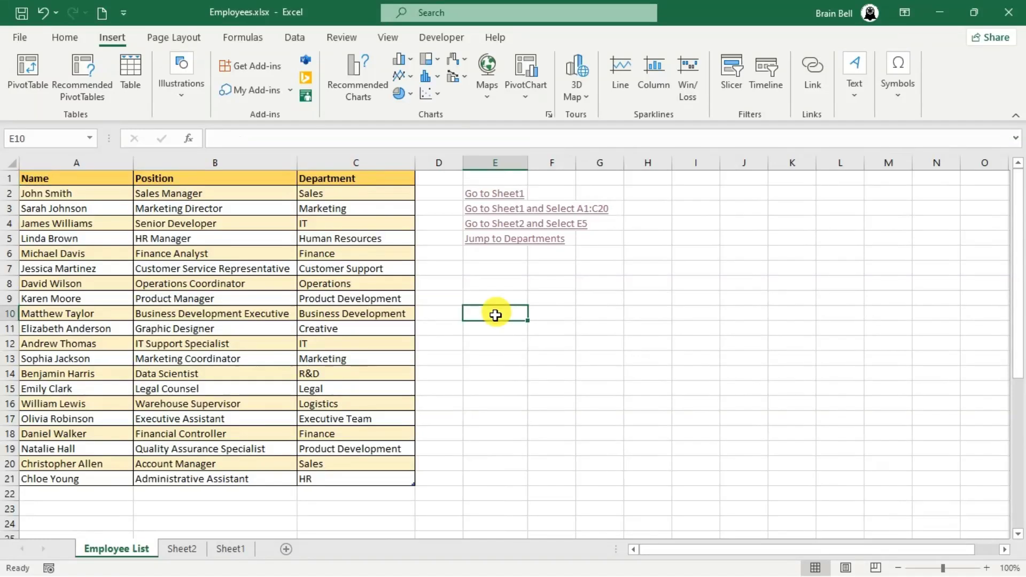
- Test the existing Go to Sheet1 and Sheet1 A1:C20 links, returning to Employee List each time
click(66, 193)
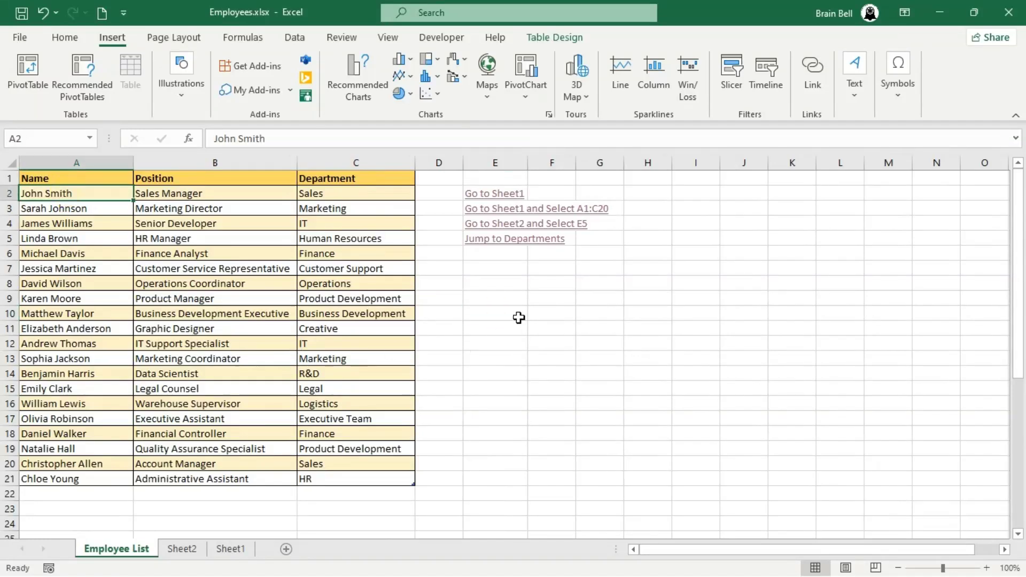
click(468, 191)
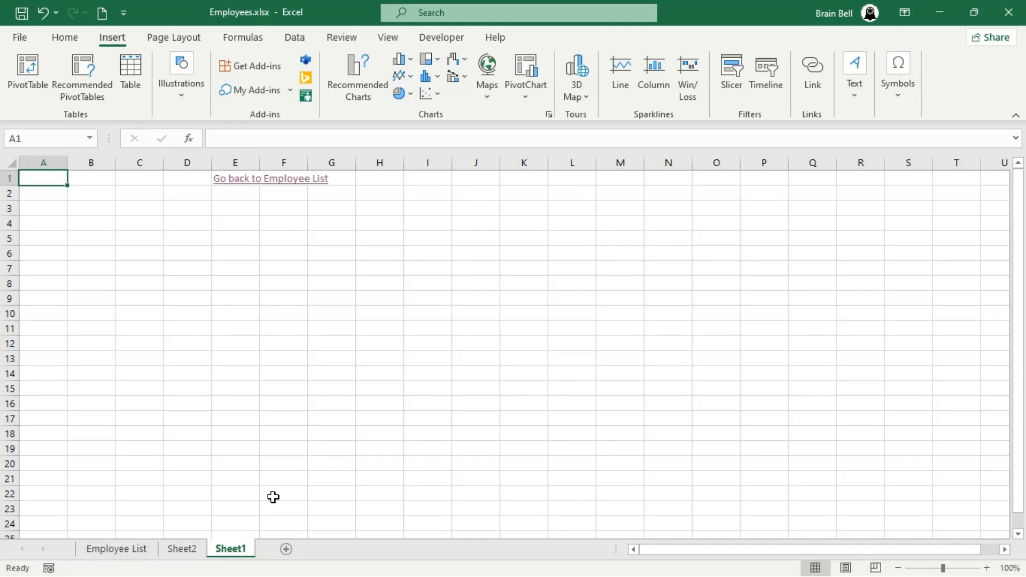
click(246, 179)
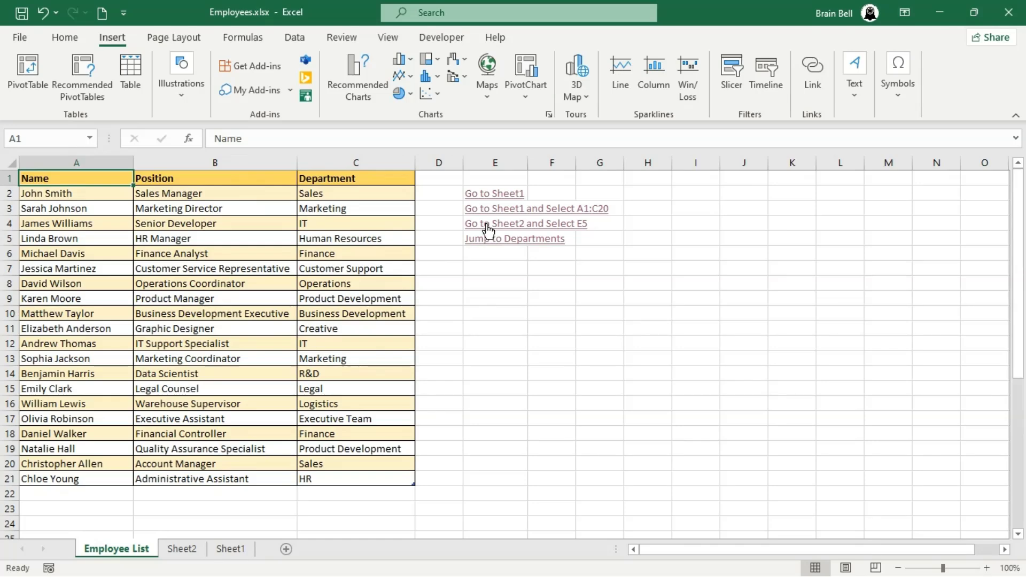
click(474, 208)
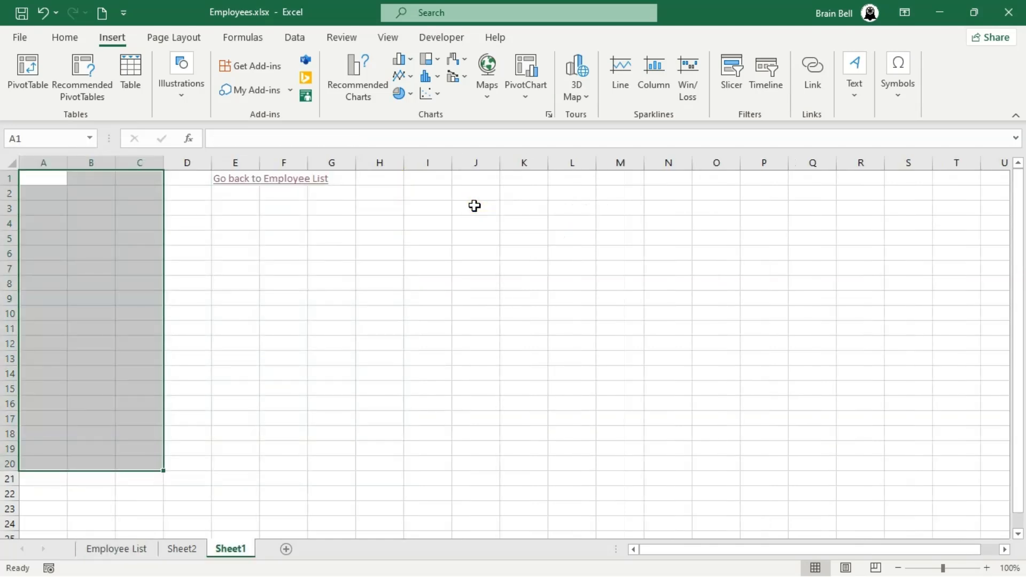
click(225, 179)
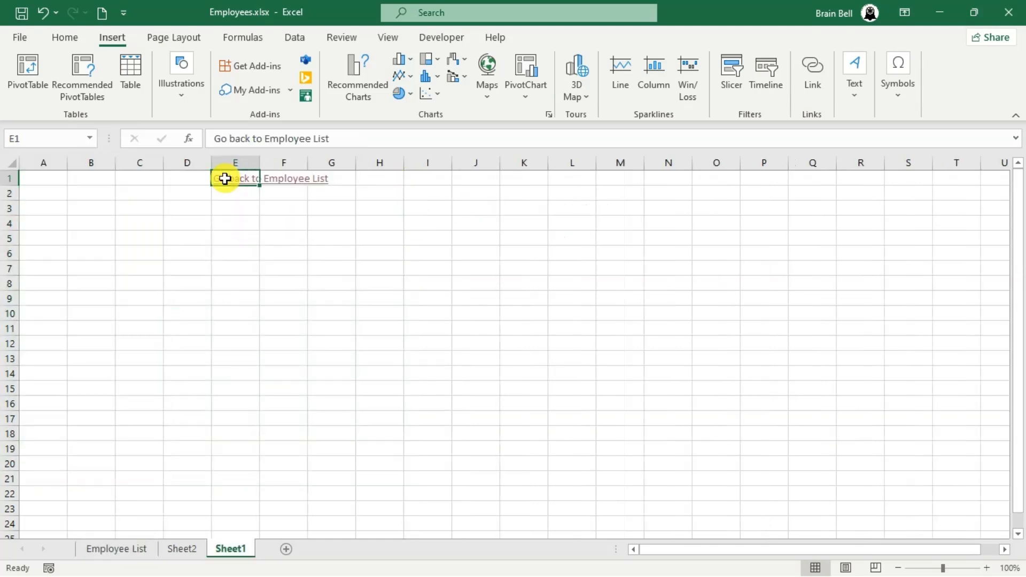
click(225, 179)
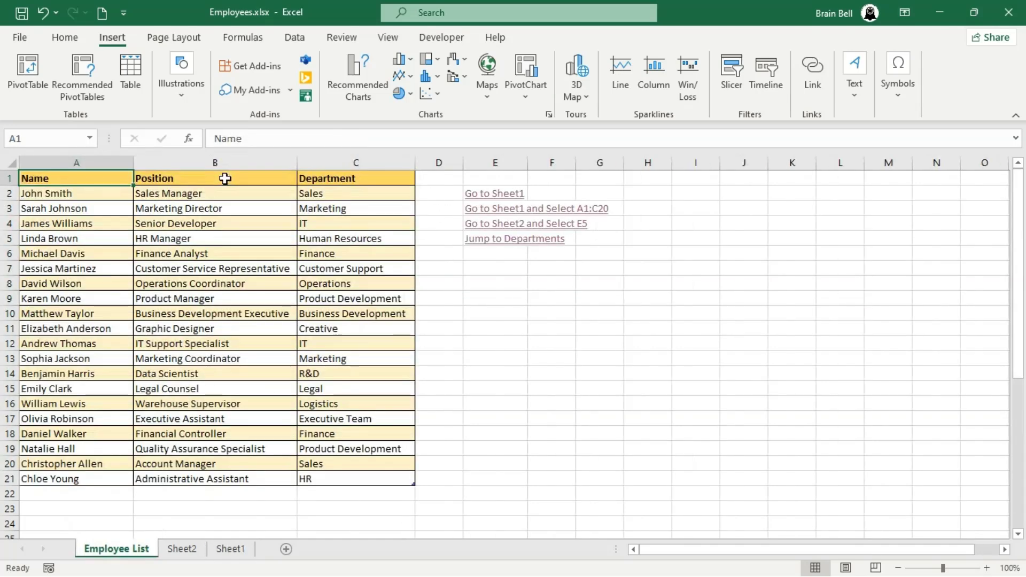
- Test the links to Sheet2 cell E5 and the DEPARTMENTS list, then return to the sheet top
click(488, 225)
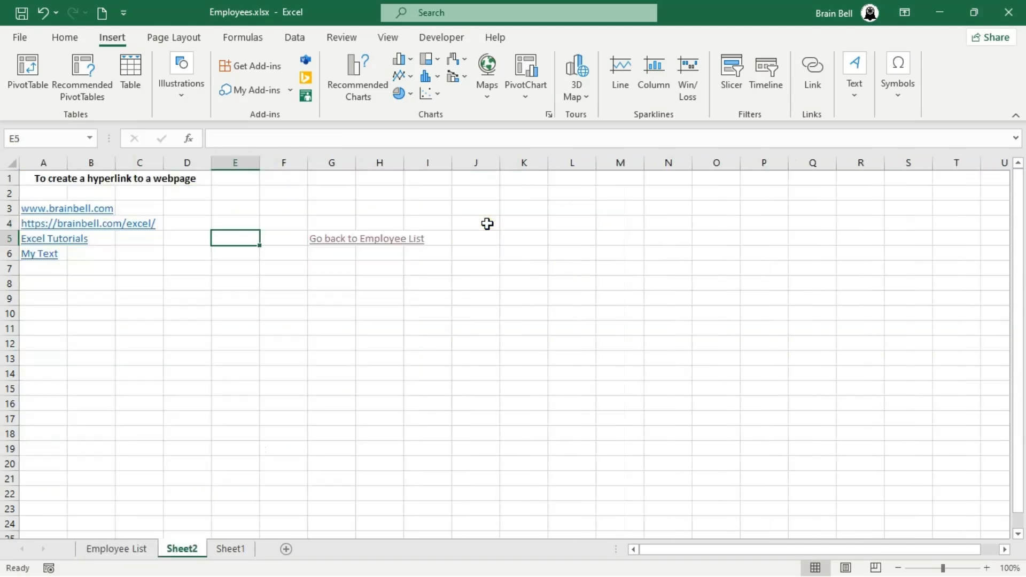
click(326, 238)
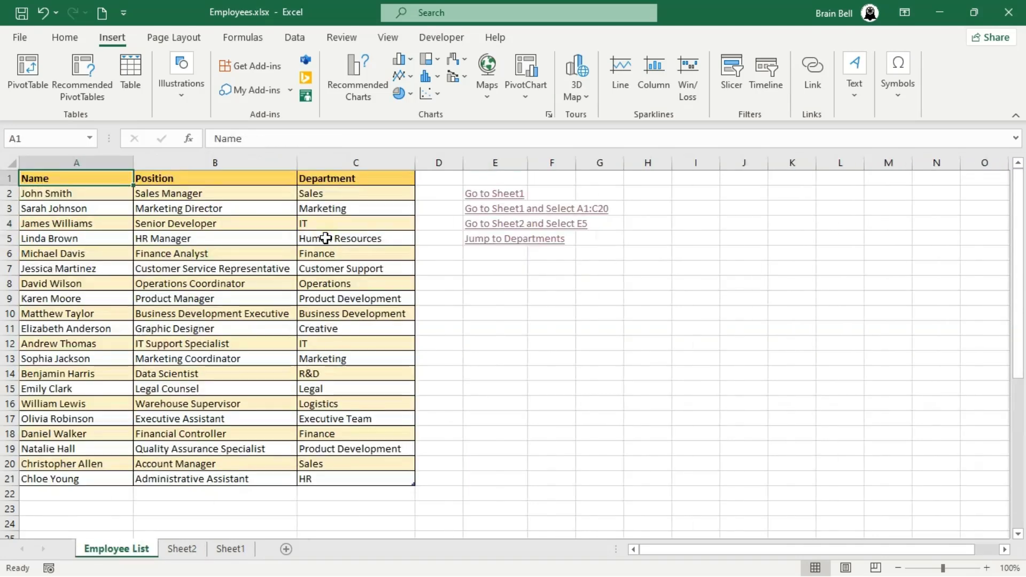
click(474, 240)
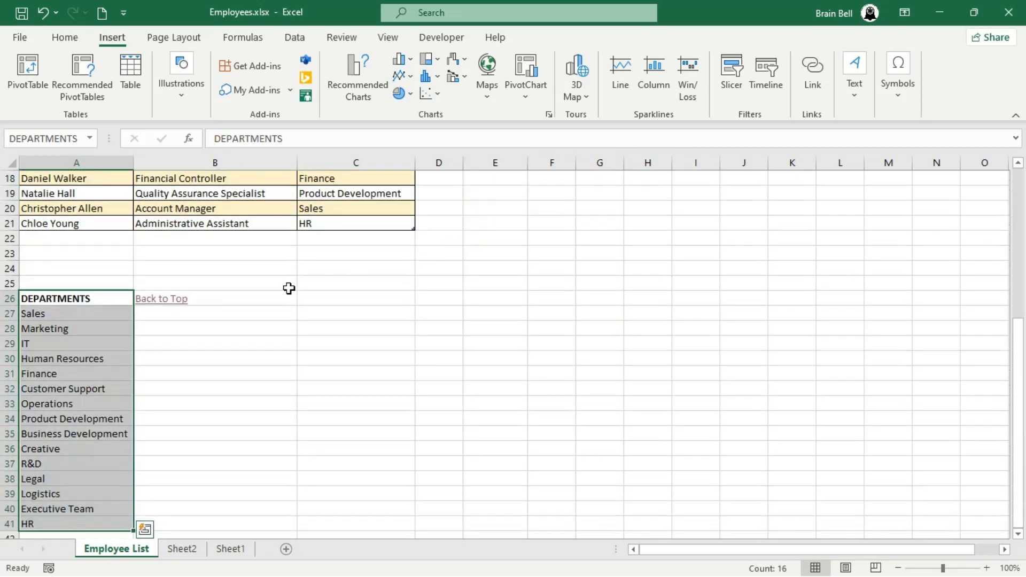
click(150, 299)
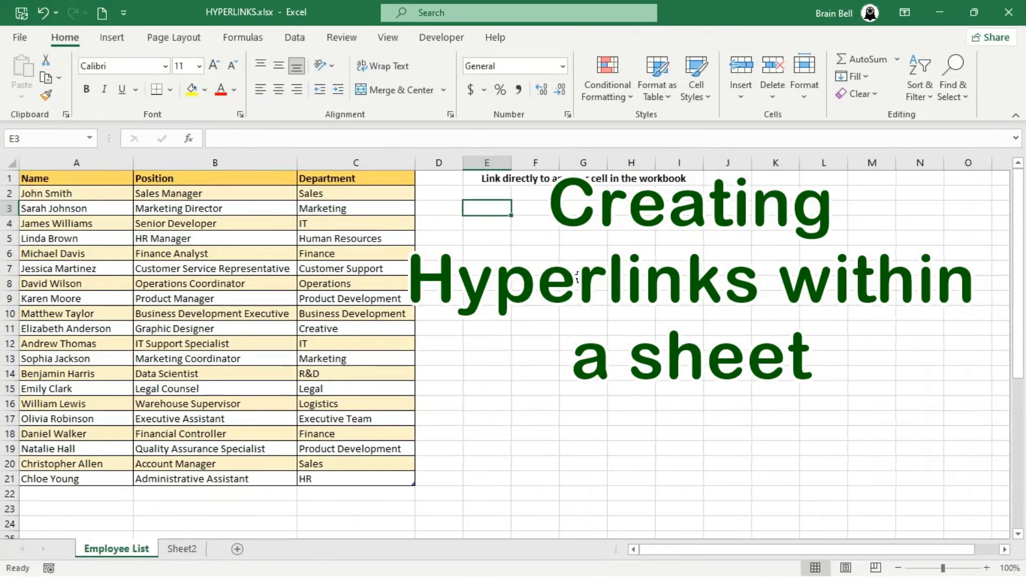
- Enter 'Link to A35' in E3 and check what cell A35 contains
text(ink t)
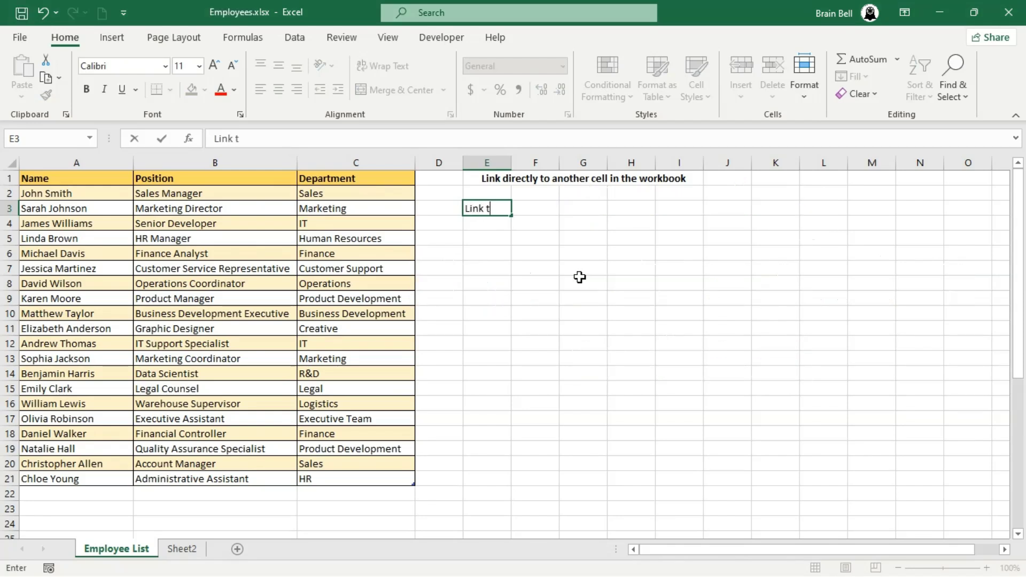
text(o A20)
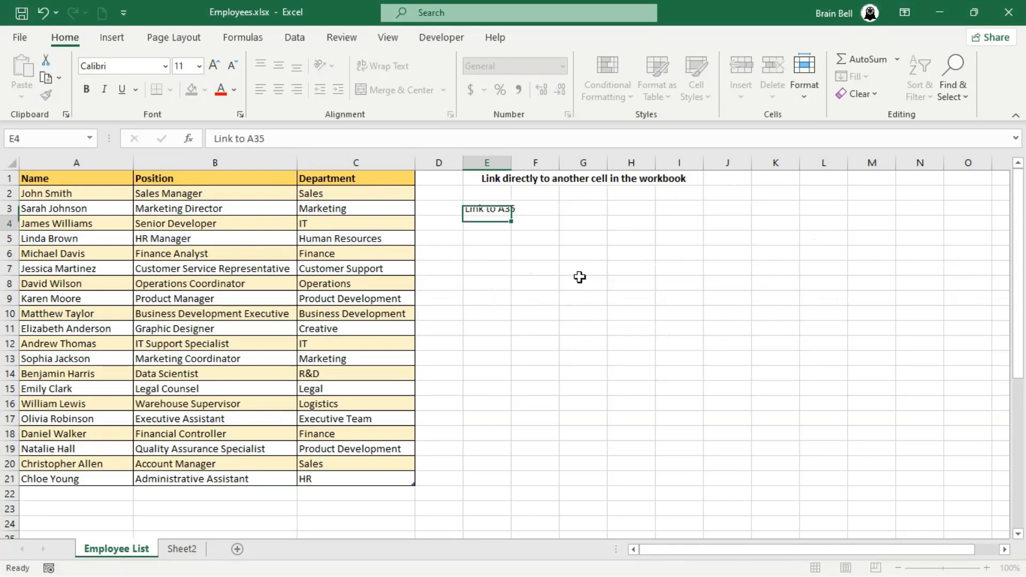
key(Return)
scroll(432, 408, down, 1)
scroll(432, 408, down, 4)
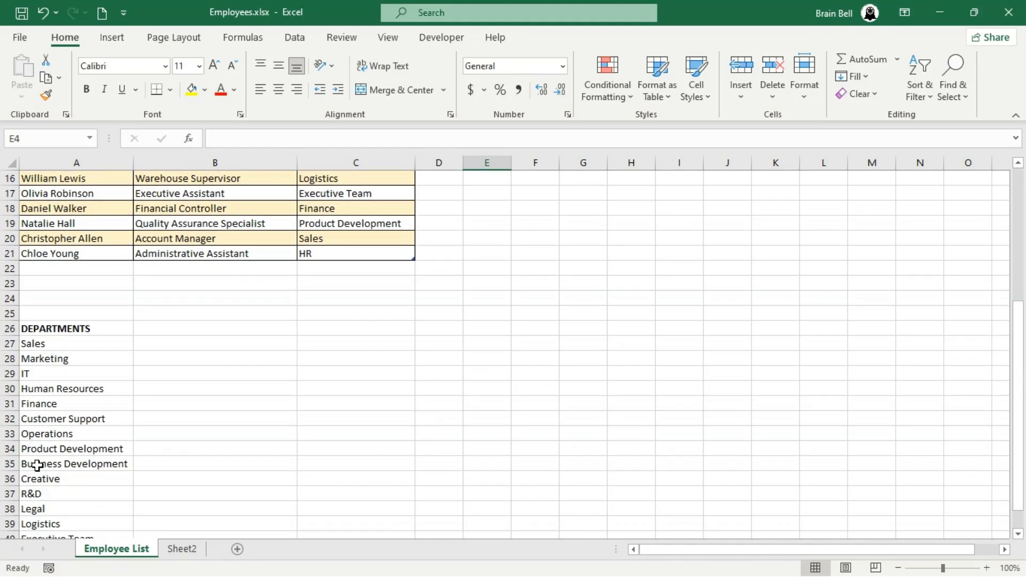
click(37, 464)
scroll(521, 413, up, 5)
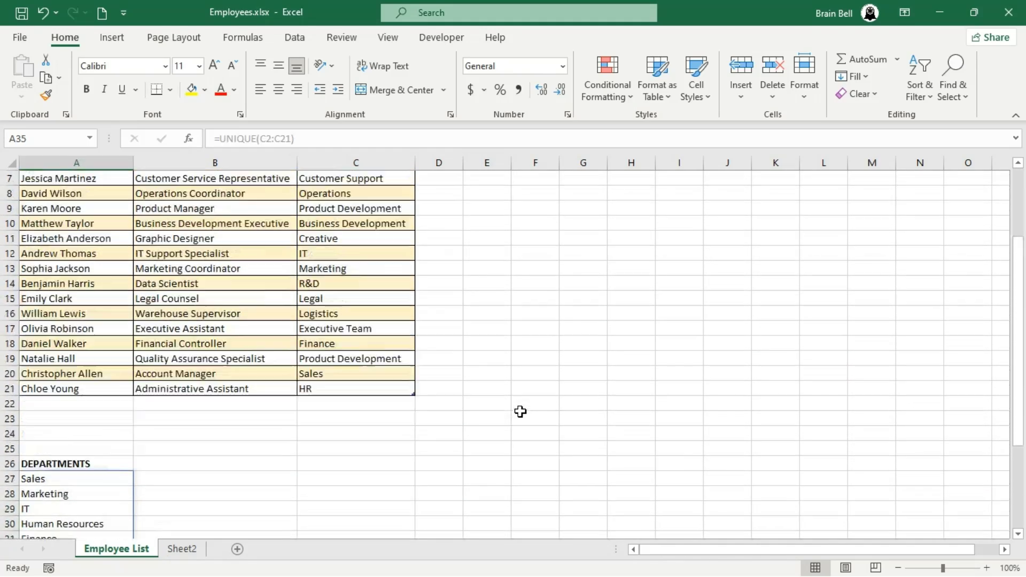
click(486, 209)
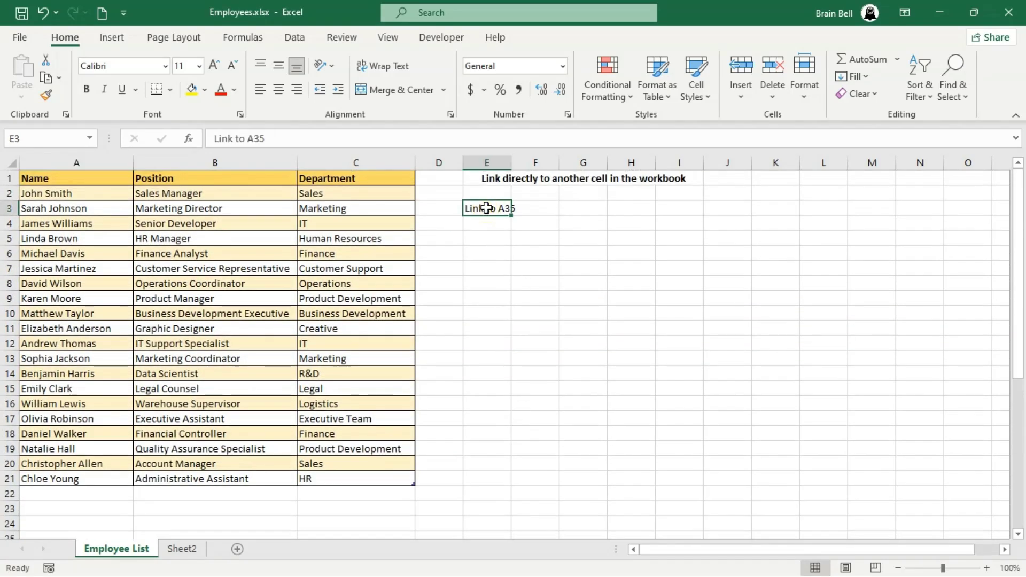
click(112, 37)
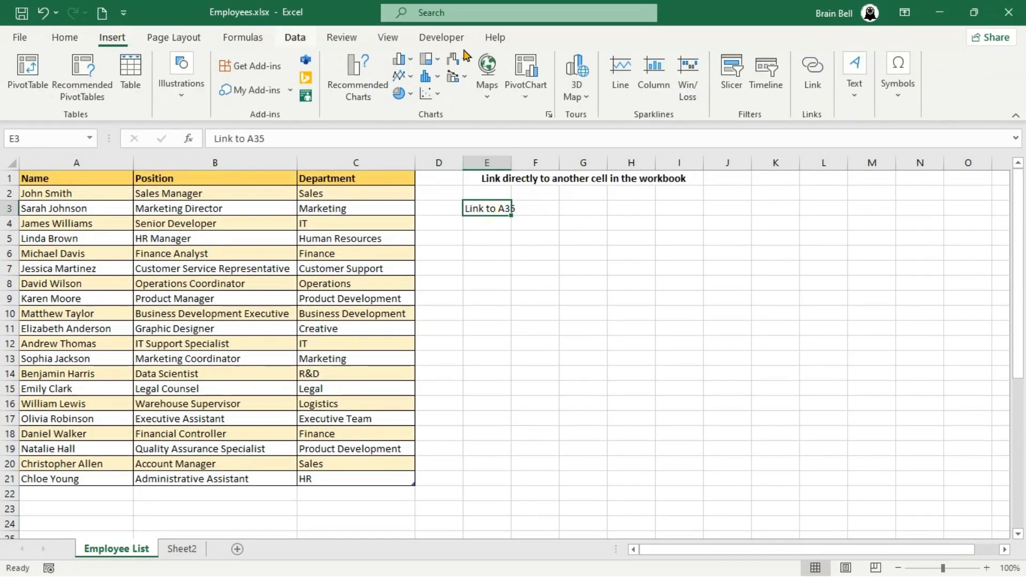
- Hyperlink E3 to cell A35 in this document and confirm it jumps to Business Development
click(813, 75)
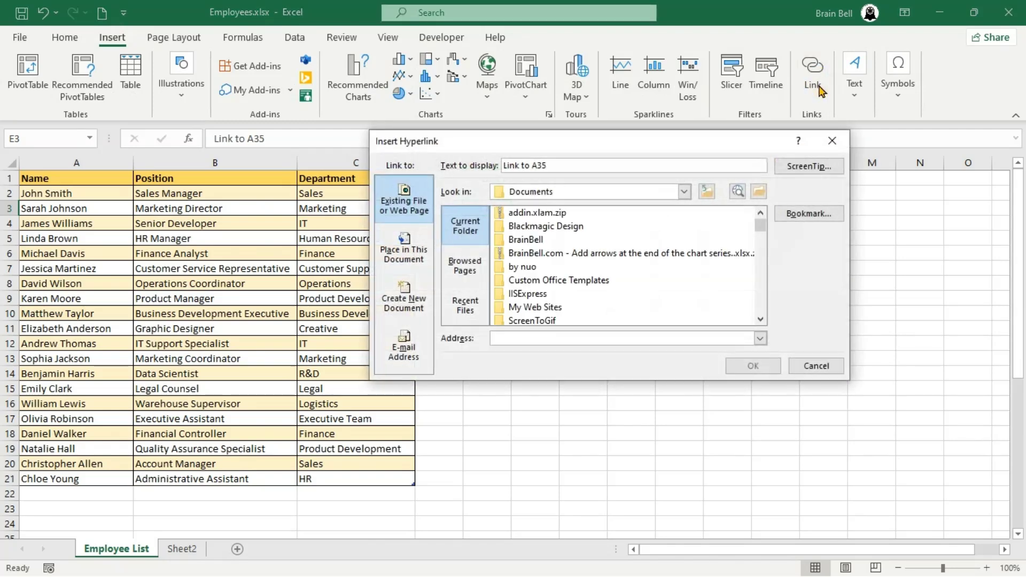
click(404, 261)
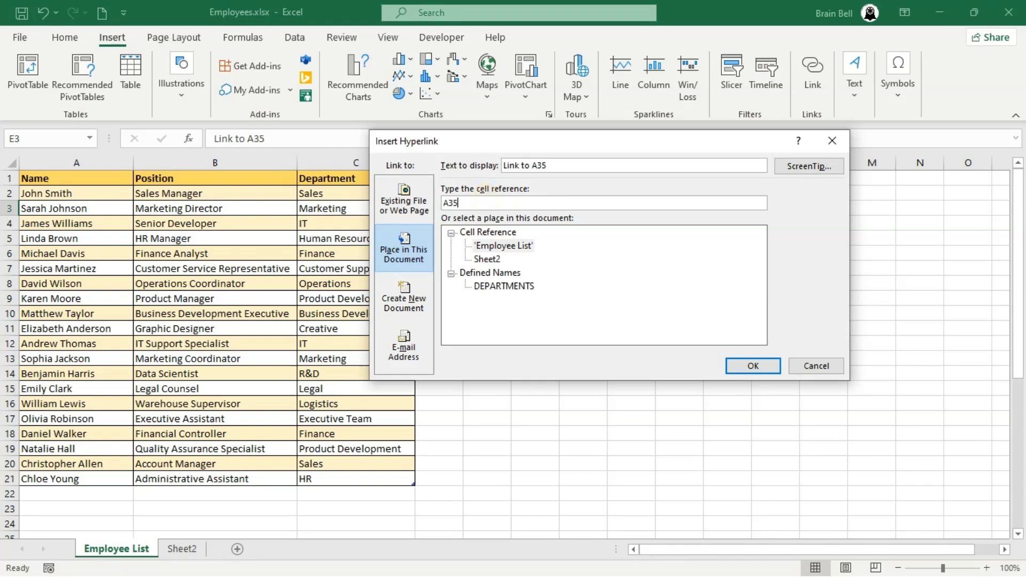
click(771, 371)
click(481, 254)
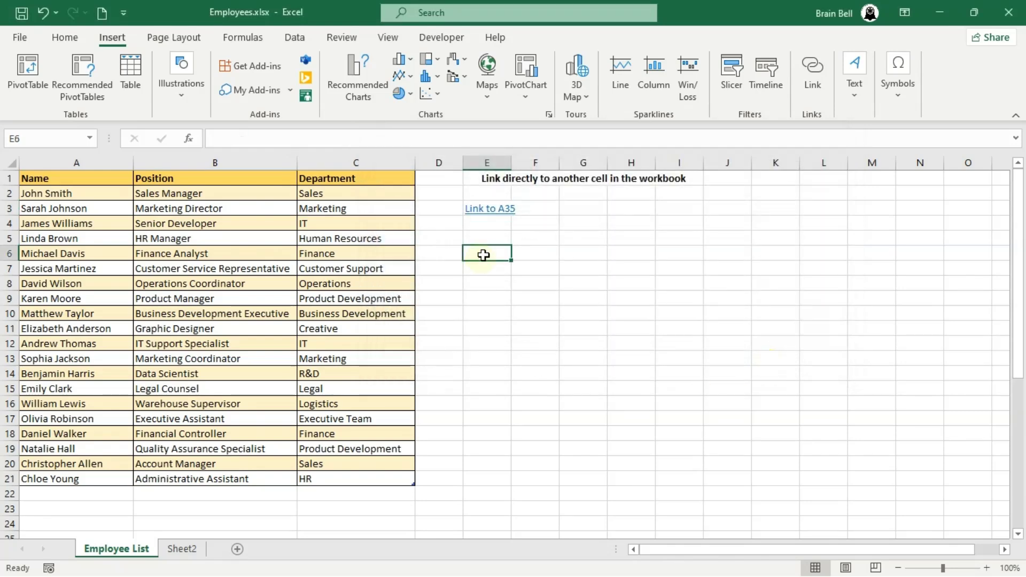
click(494, 209)
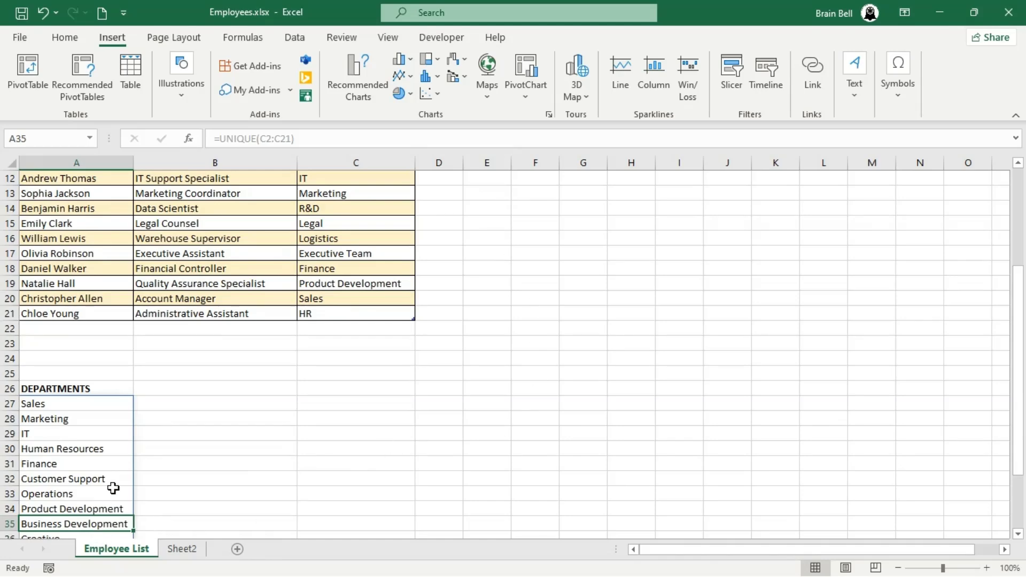
scroll(111, 486, down, 3)
scroll(258, 380, up, 7)
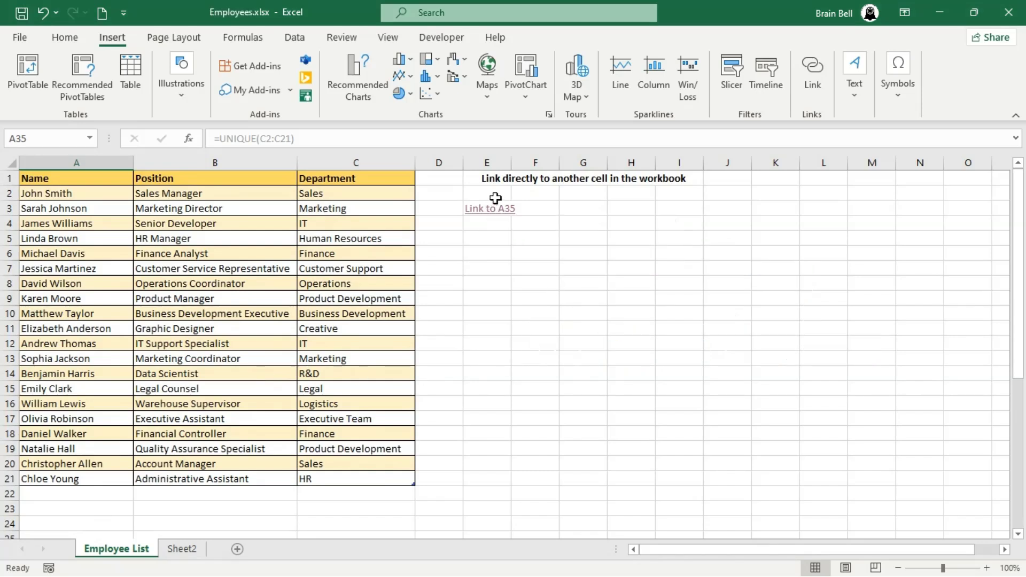
- Change E3's hyperlink target to A40 and its display text to 'Link to A40'
click(496, 199)
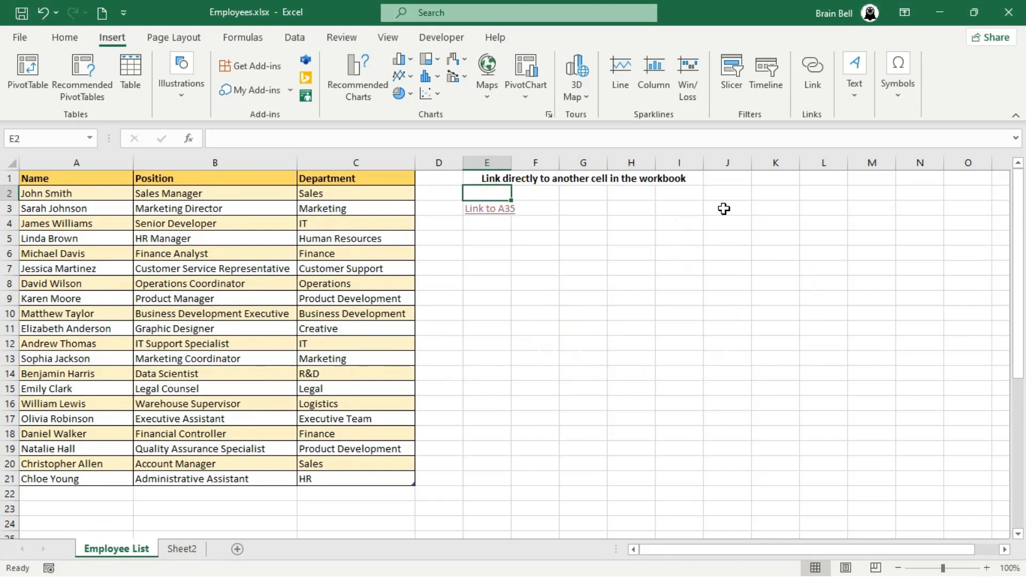
key(Down)
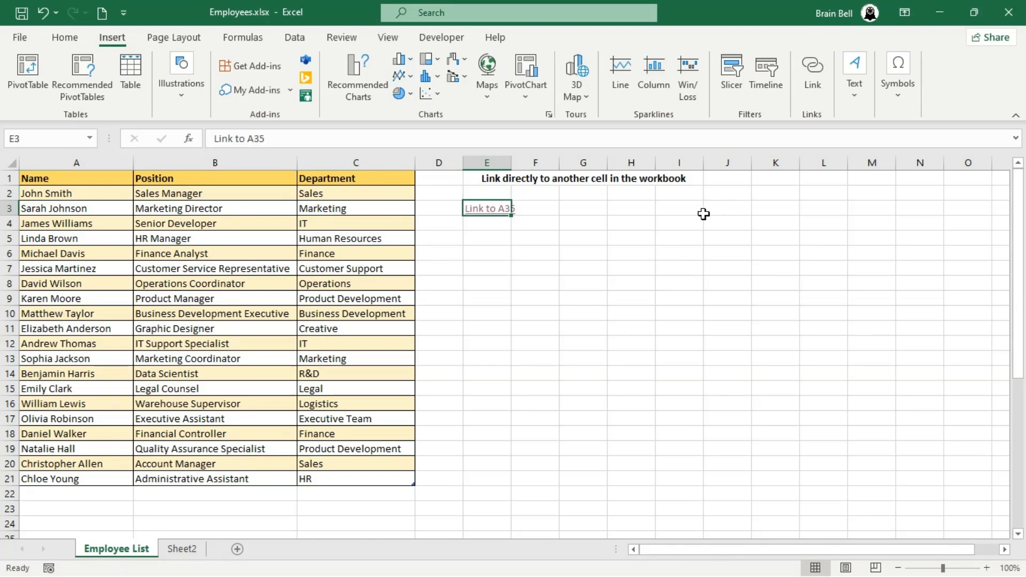
click(814, 81)
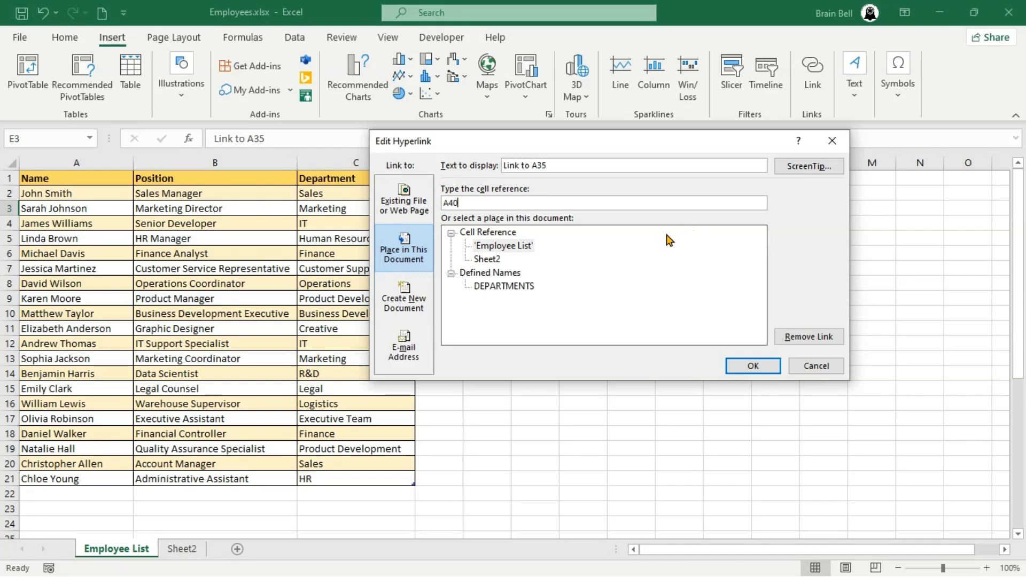
click(591, 166)
click(755, 366)
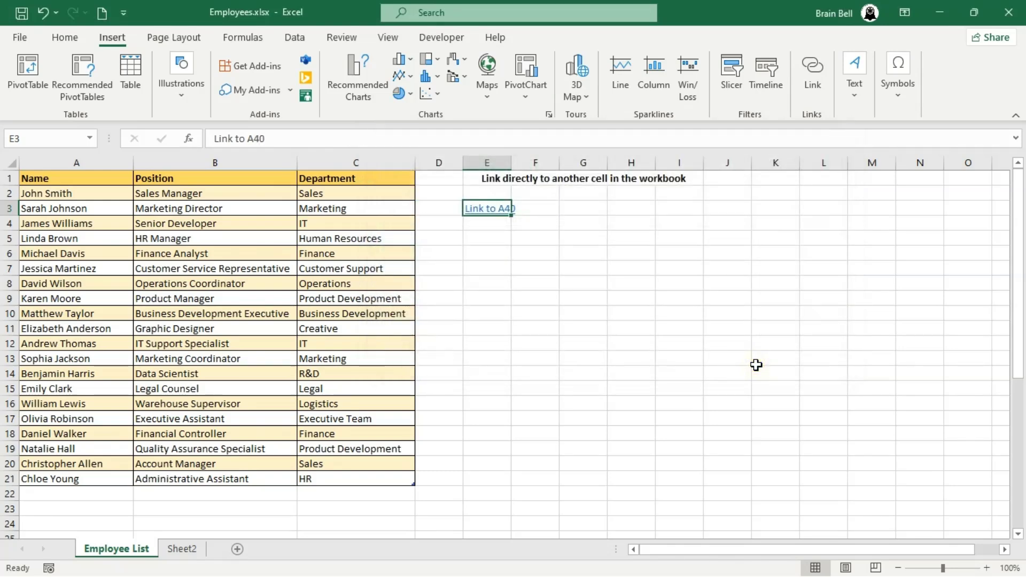
- Test that the link jumps to A40, then select empty cell E6
click(499, 211)
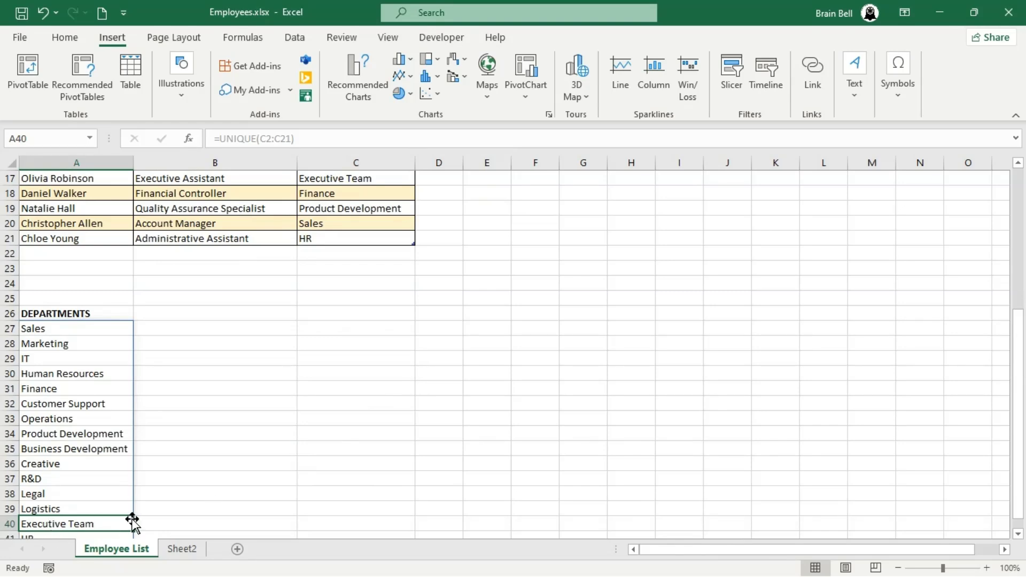
scroll(672, 305, up, 5)
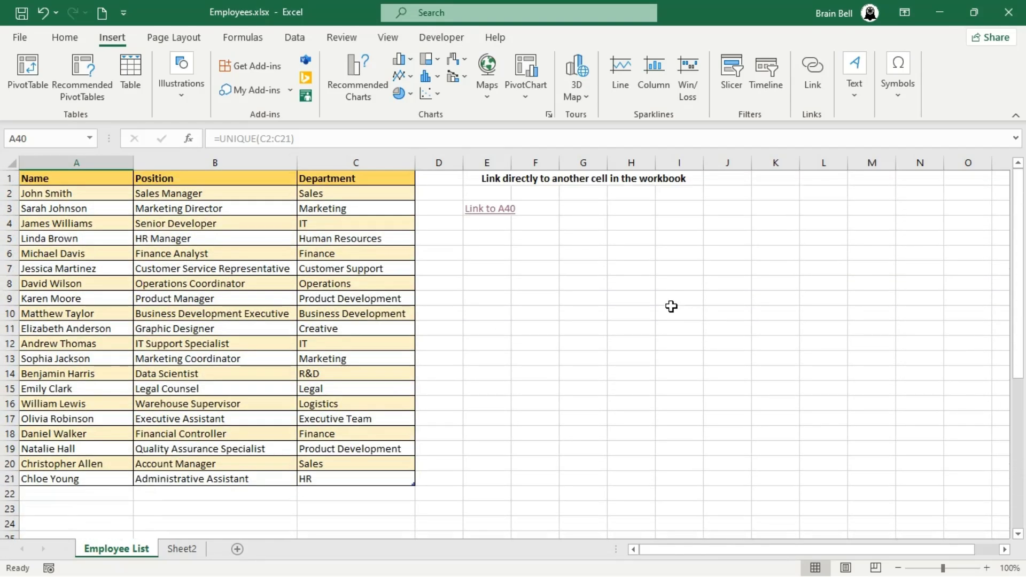
click(493, 256)
- Enter 'Link to Named Data' in E6 and link it to DEPARTMENTS, displayed as 'Go to Departments'
text(Link to)
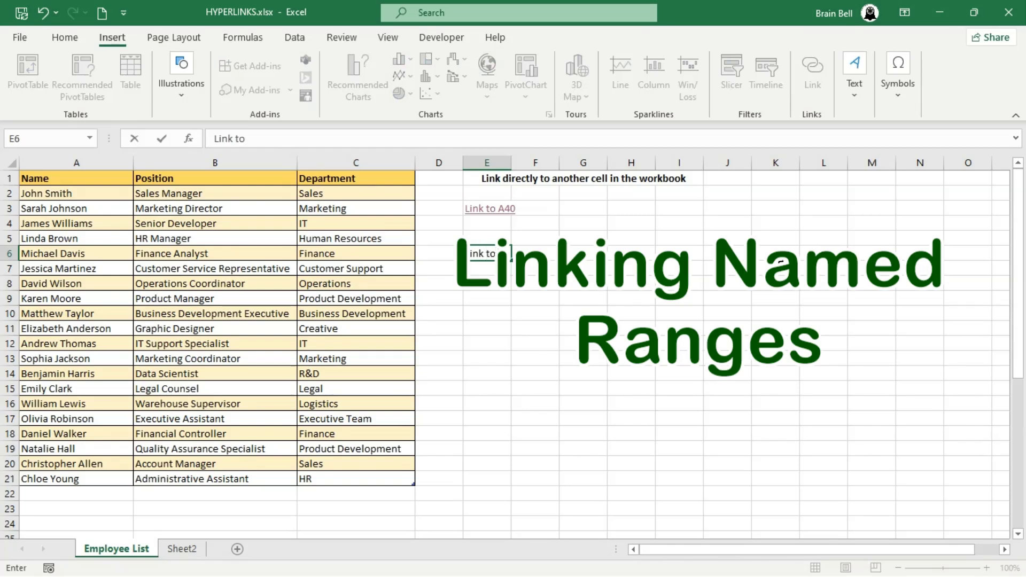
text( Named Data)
key(Return)
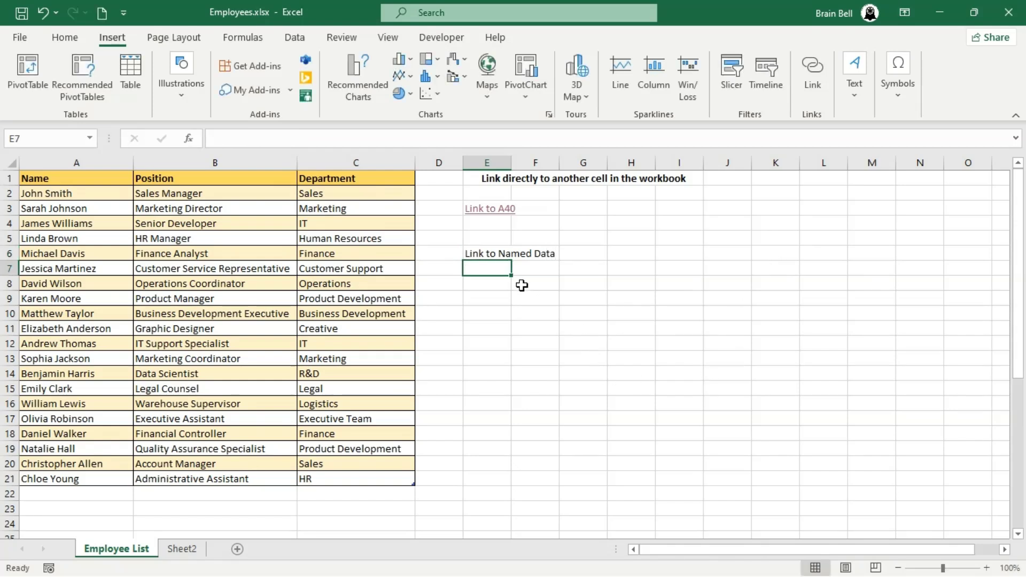
click(494, 254)
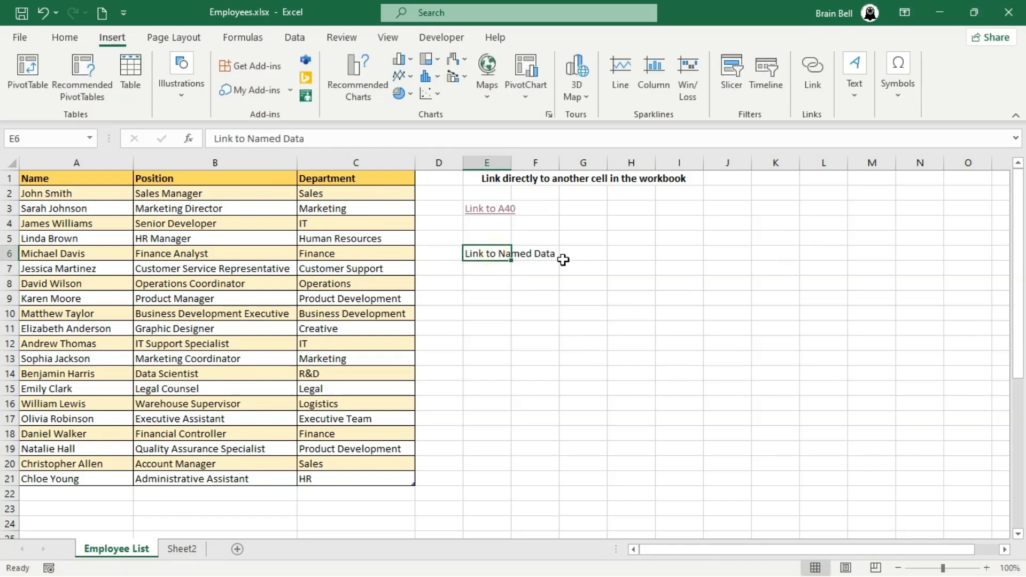
click(813, 84)
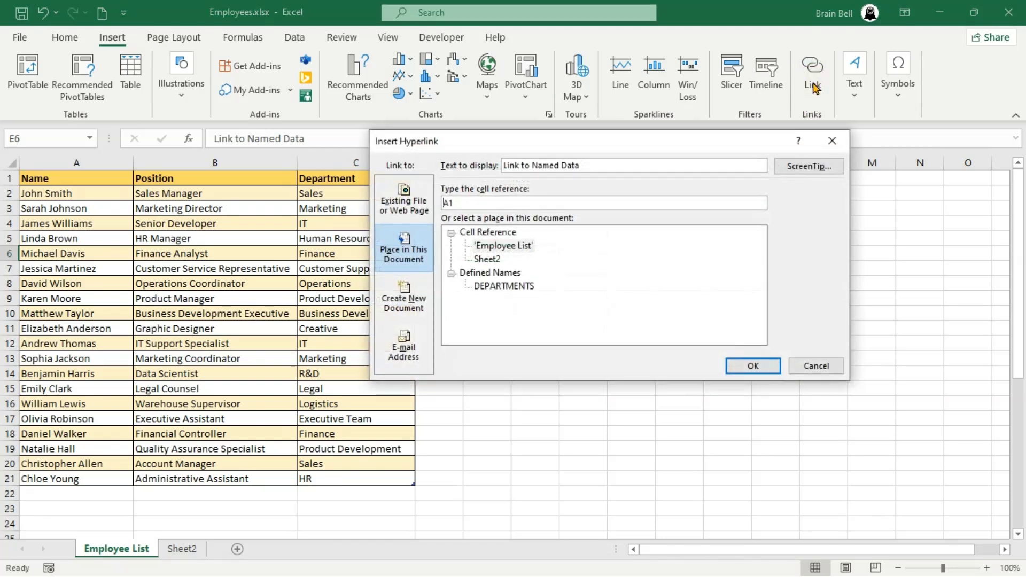
click(518, 289)
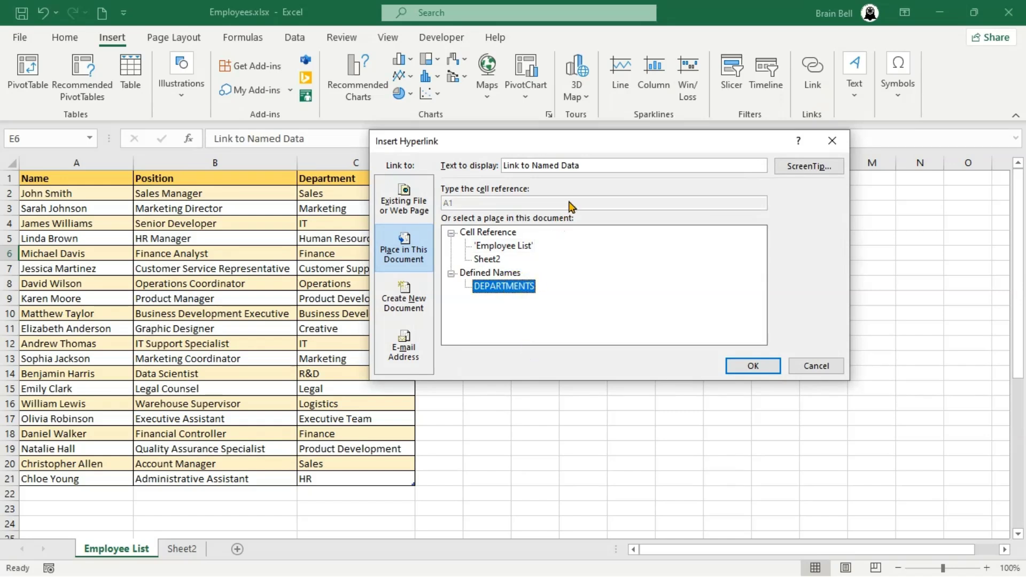
click(633, 160)
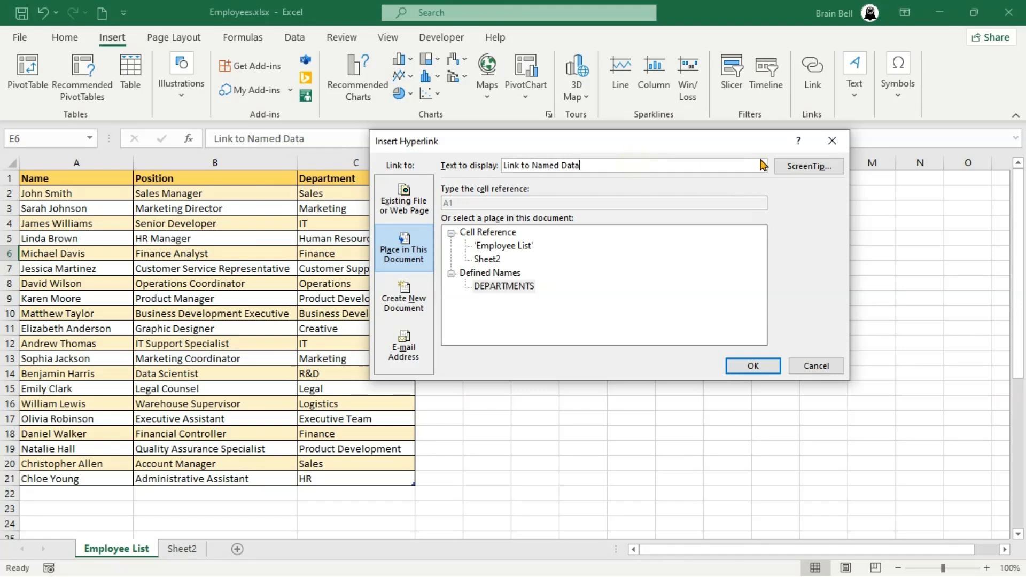
key(ctrl+shift+Left)
key(ctrl+shift+Left)
key(ctrl+shift+Left)
key(ctrl+shift+Left)
text(G)
click(754, 365)
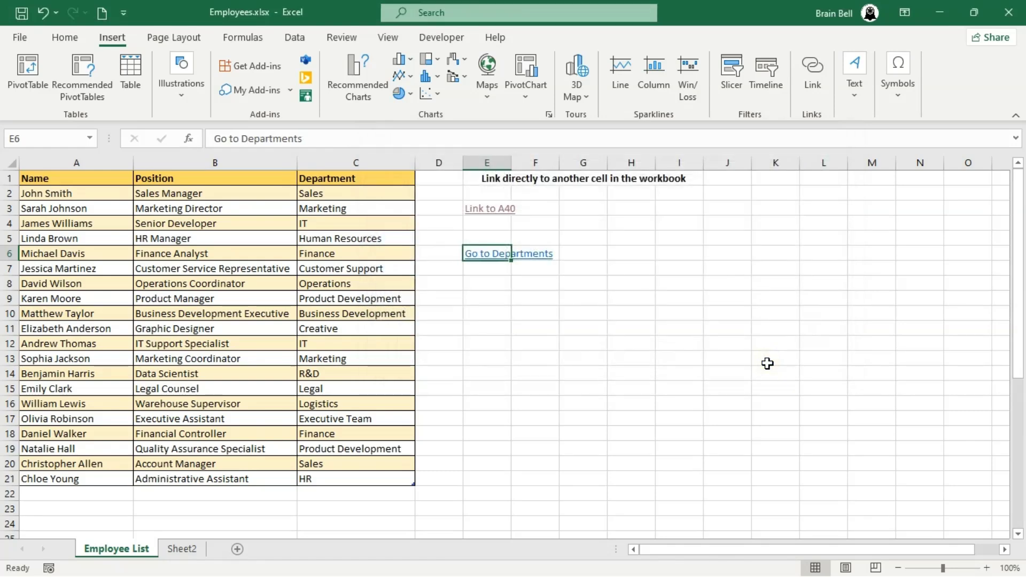
- Test that the Go to Departments link jumps to the DEPARTMENTS range A26:A41
click(494, 282)
click(493, 257)
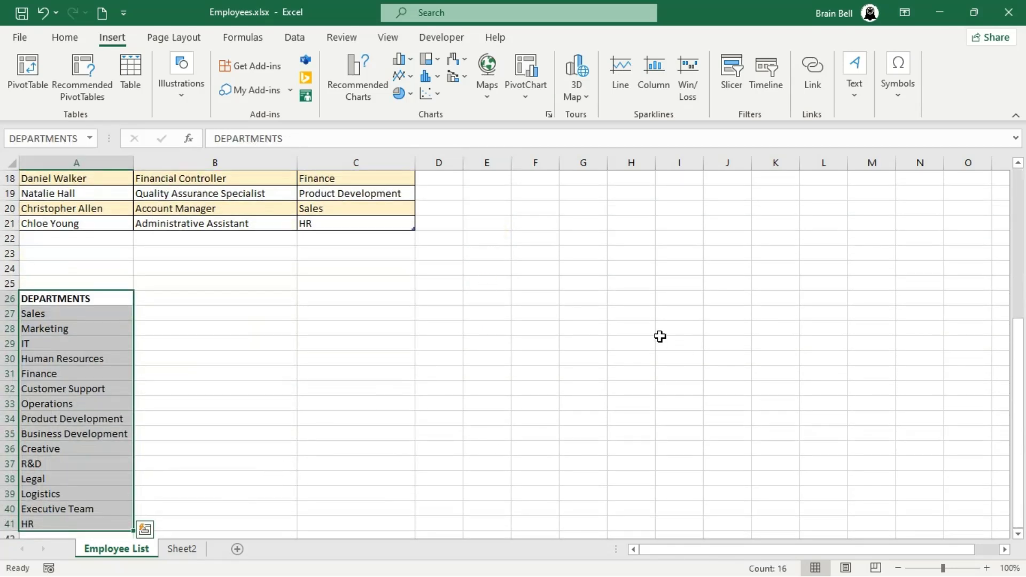
scroll(658, 338, down, 3)
scroll(655, 340, up, 2)
scroll(654, 342, up, 7)
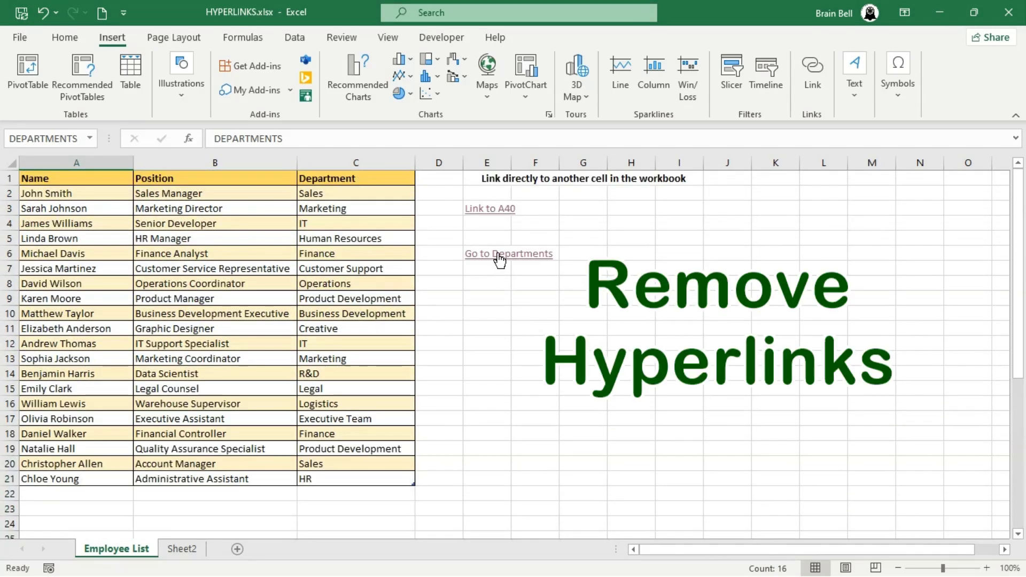
click(488, 237)
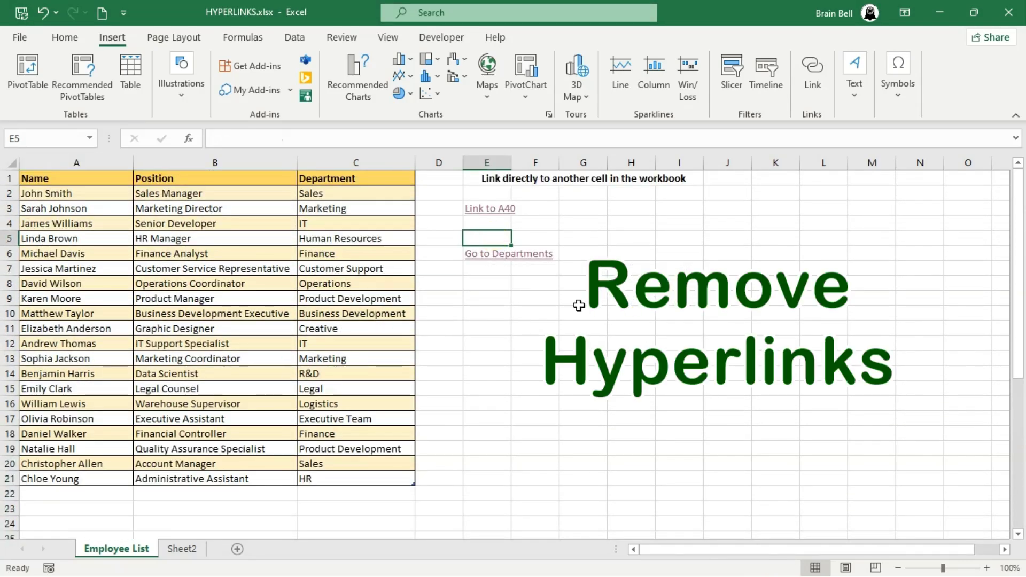
- Remove the hyperlink from Go to Departments in E6 via the link dialog
key(Down)
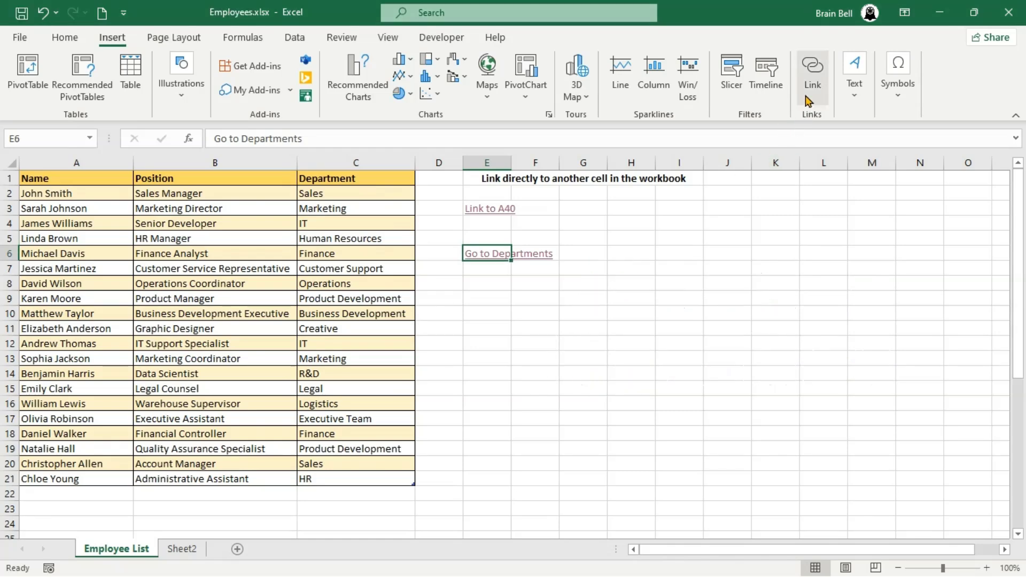
click(813, 72)
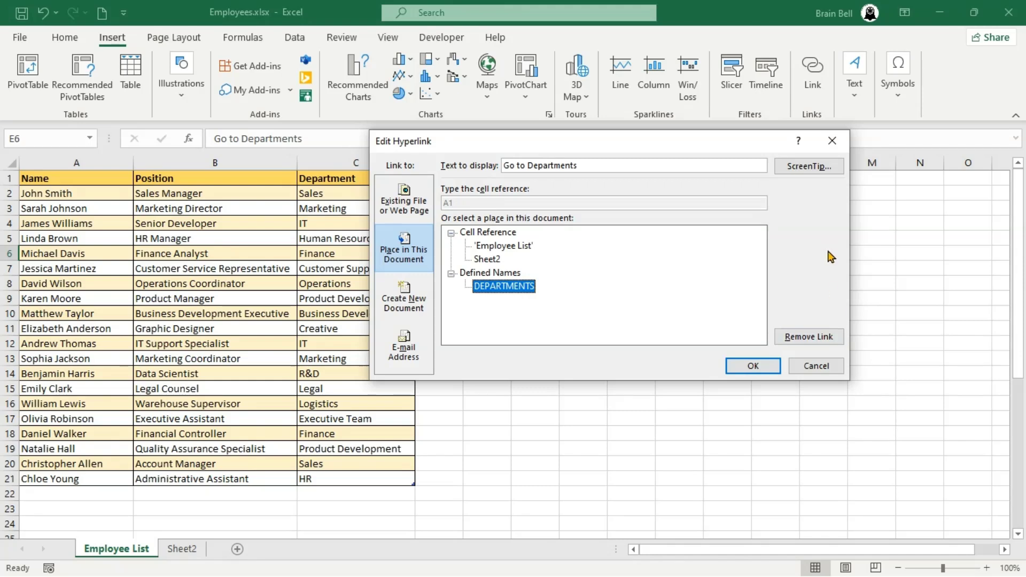
click(840, 338)
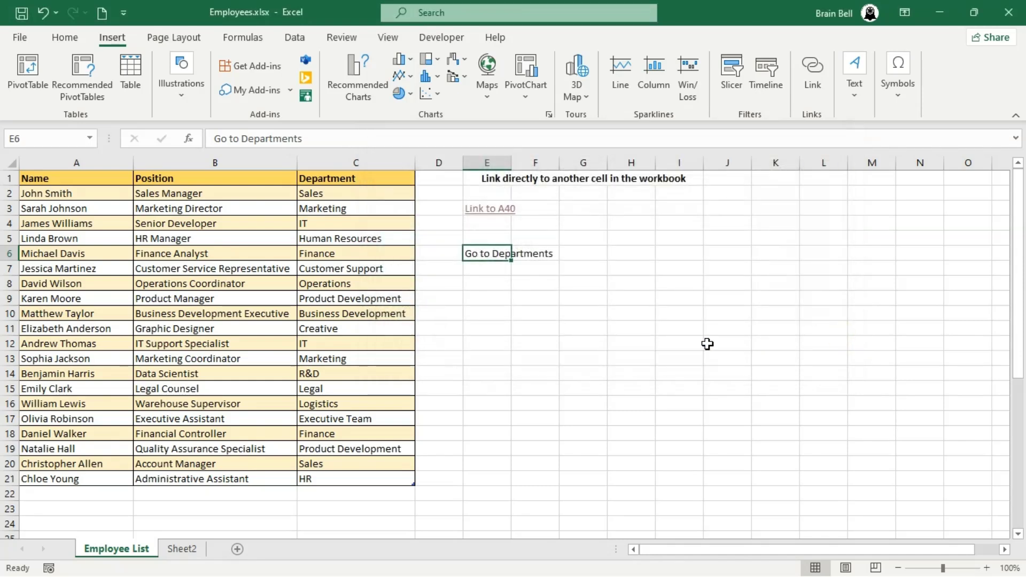
- Remove the hyperlink from Link to A40 in E3 with Clear > Remove Hyperlinks
click(489, 228)
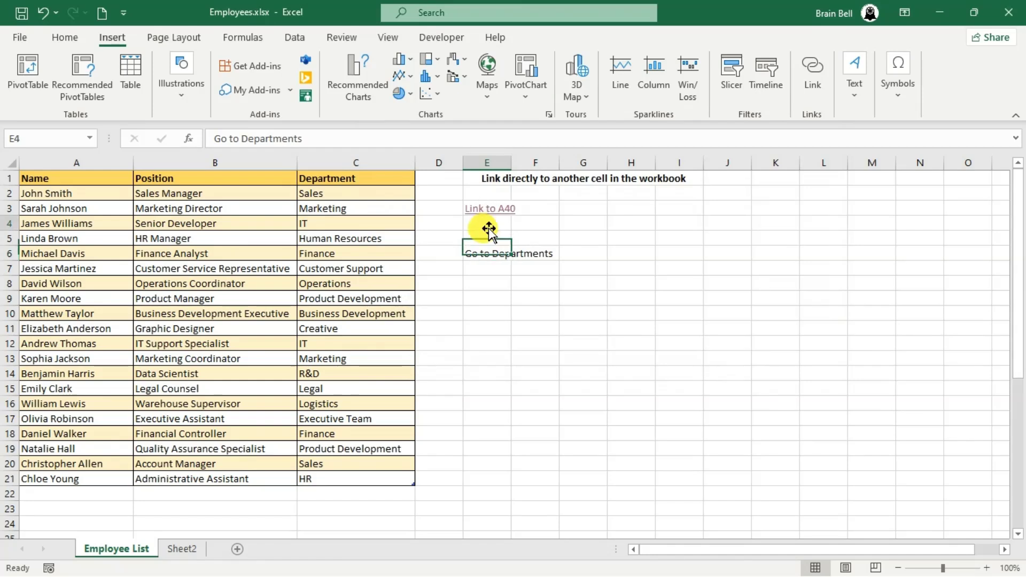
key(Up)
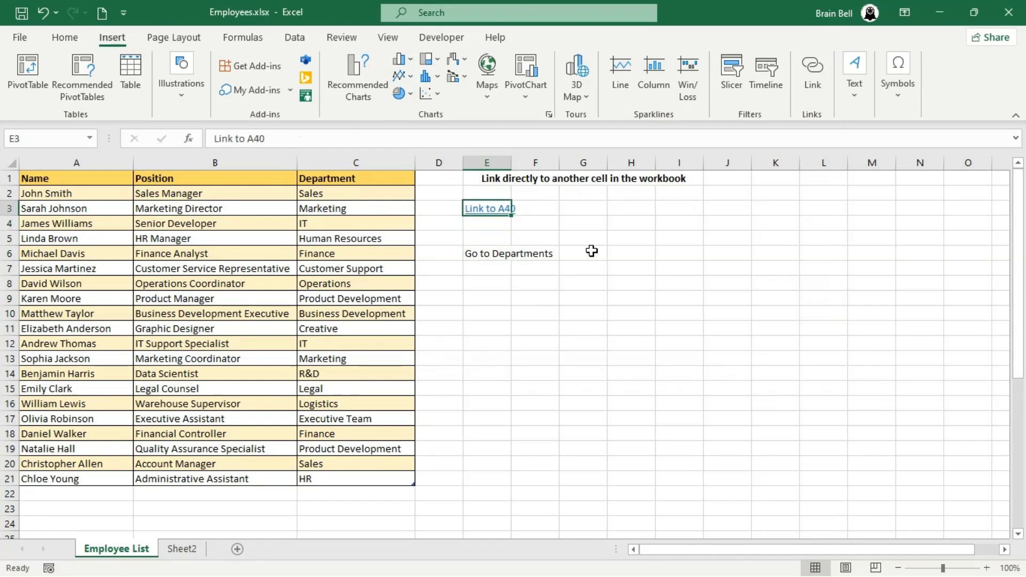
click(67, 45)
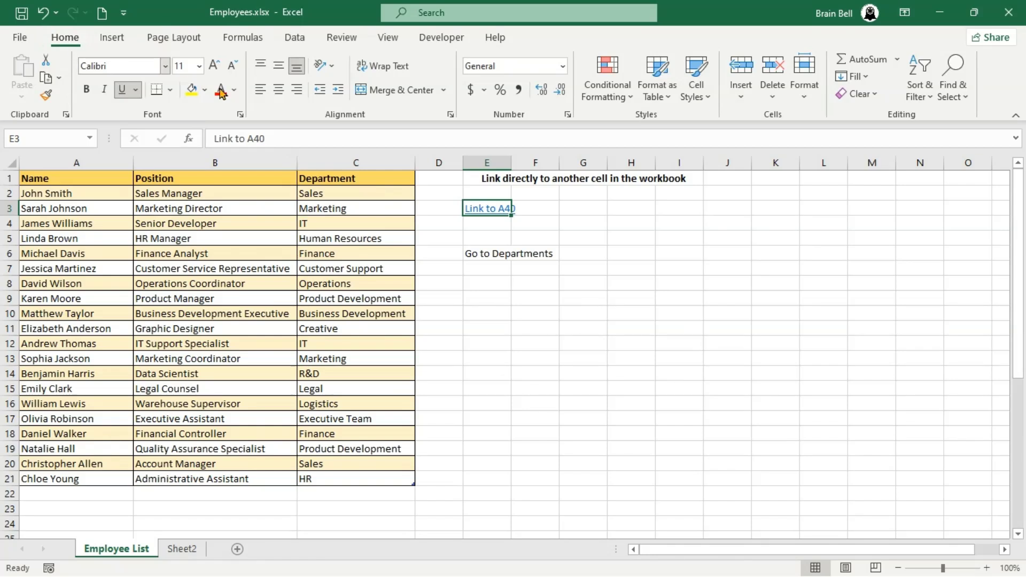
click(877, 94)
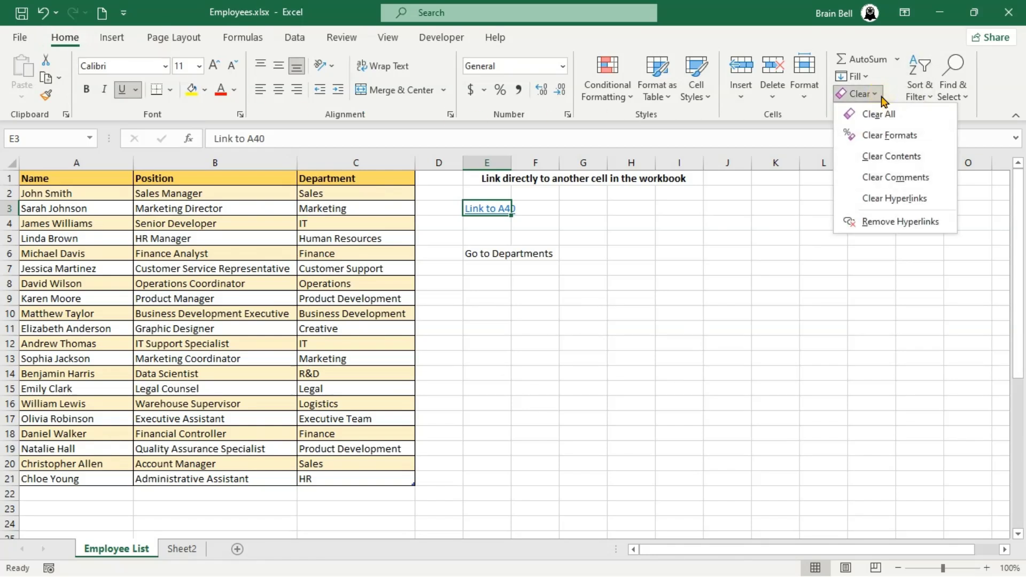
click(909, 230)
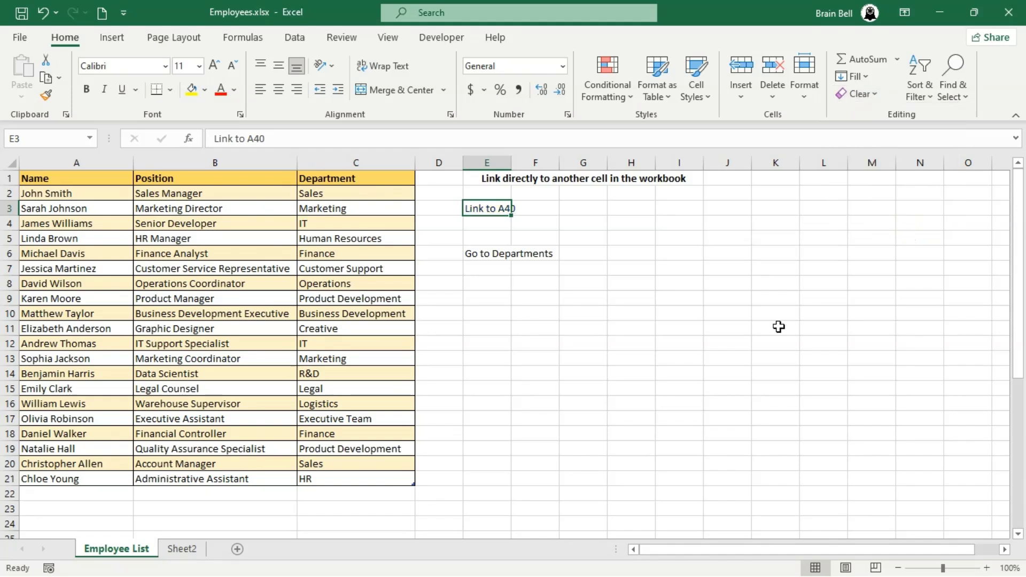
- On Sheet2, enter 'Go to A35 on Sheet "Employee List"' in cell A2
click(182, 549)
click(42, 193)
text(Go to)
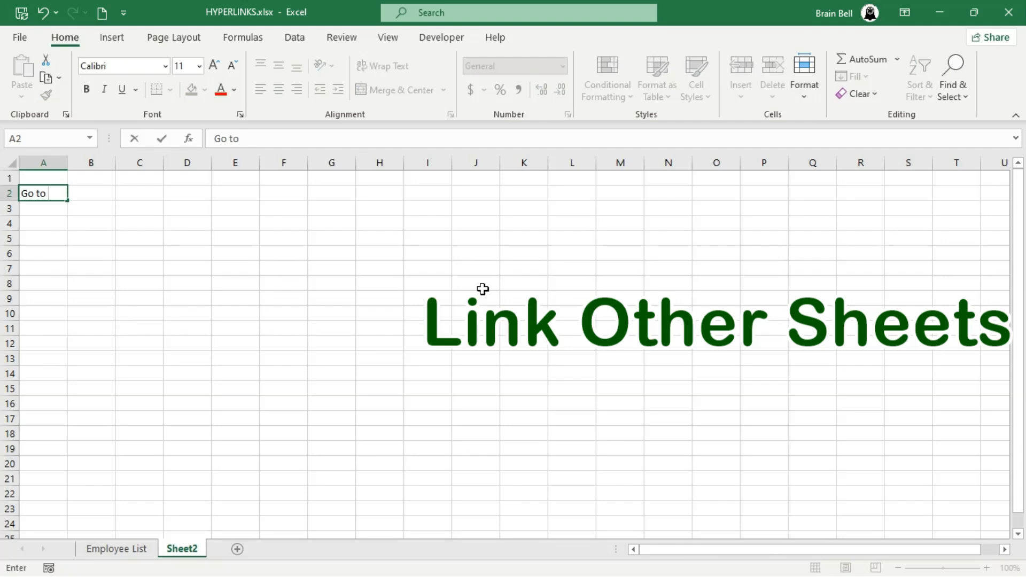
text( A35Sheet "Employee List)
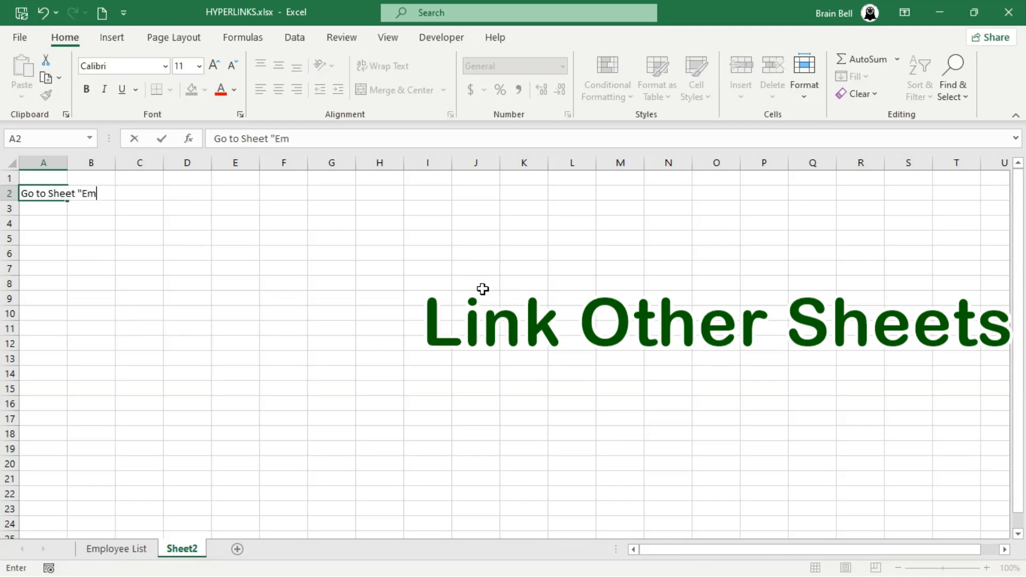
text(")
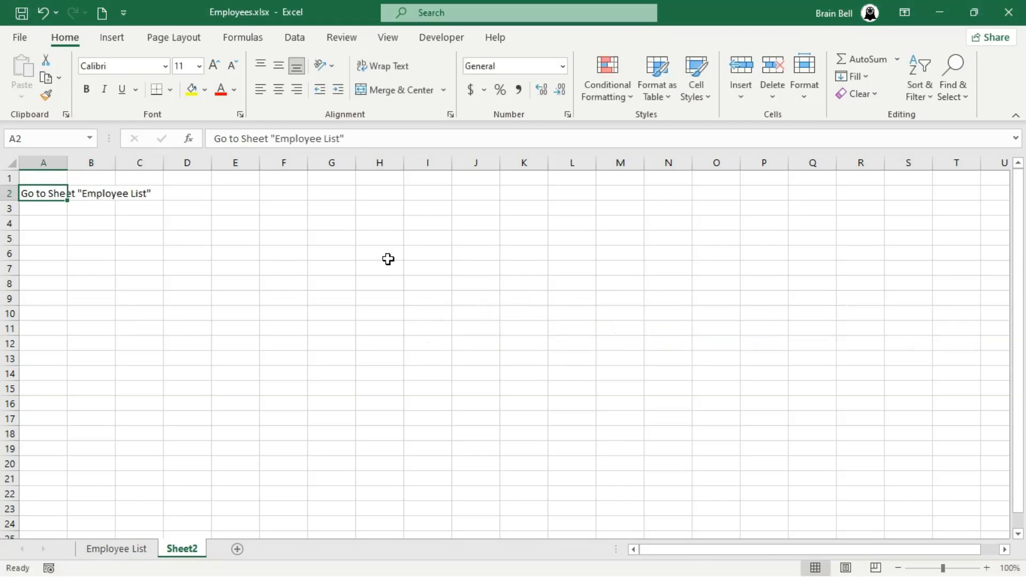
double_click(66, 193)
text(A35 on)
key(Return)
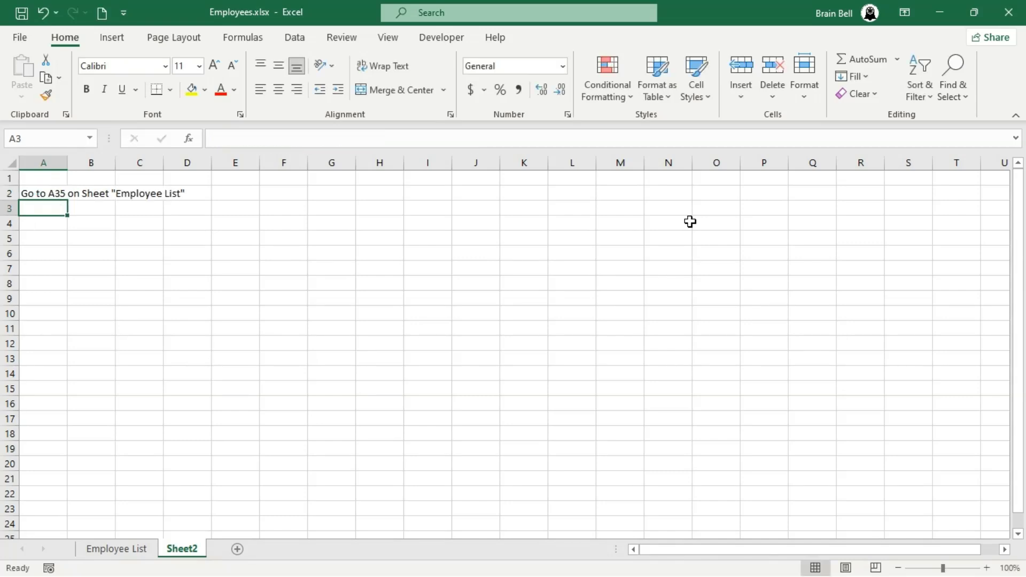
click(44, 193)
- Link A2 to A35 on Employee List with ScreenTip 'Employee List', and test the jump
click(111, 38)
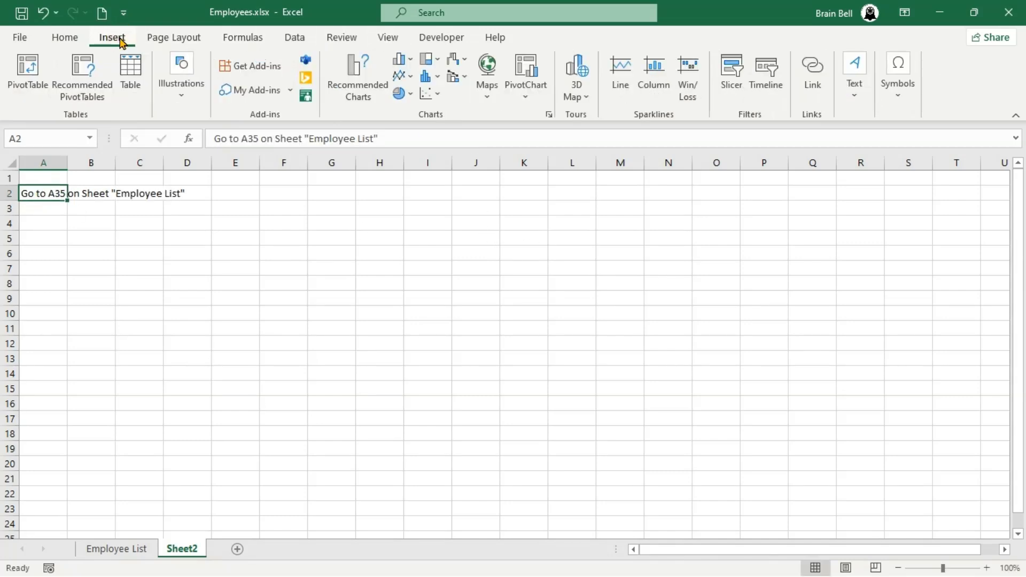
click(813, 81)
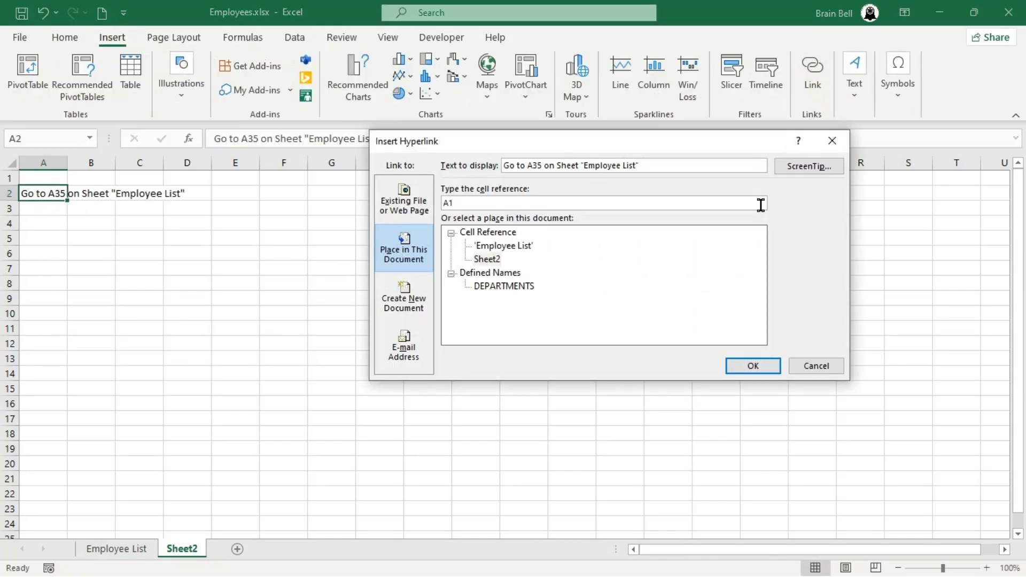
click(493, 203)
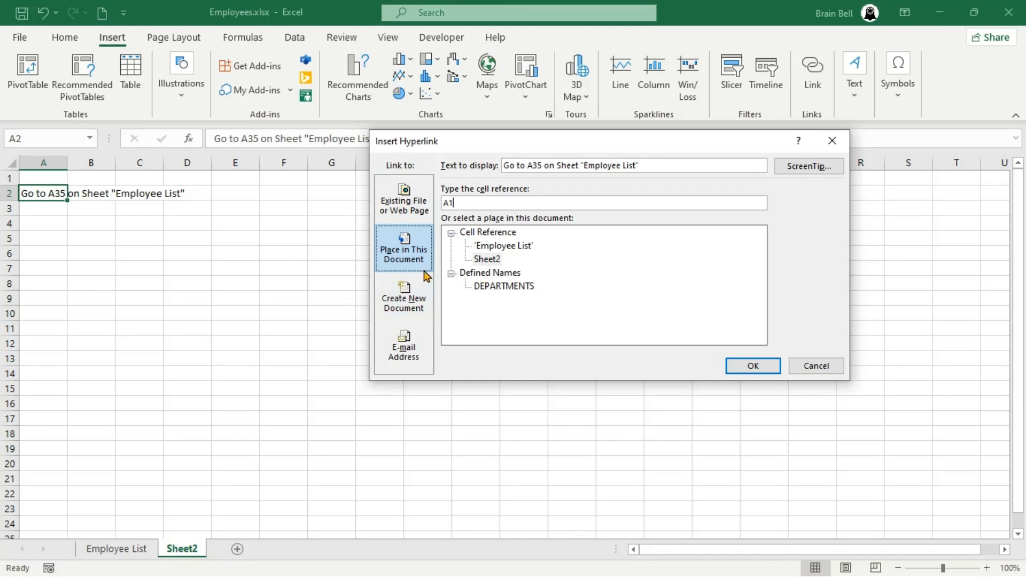
click(412, 251)
click(516, 248)
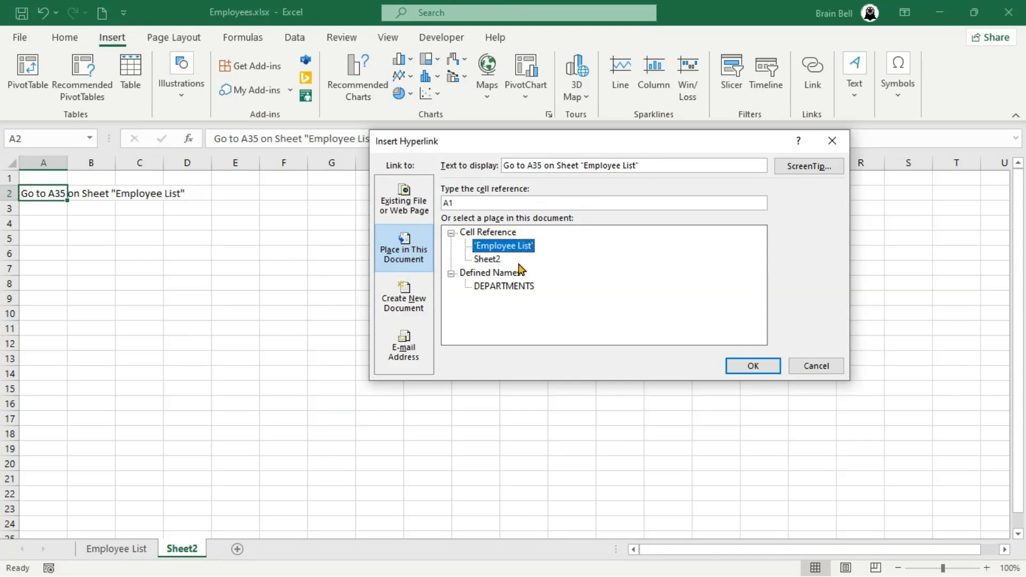
click(488, 203)
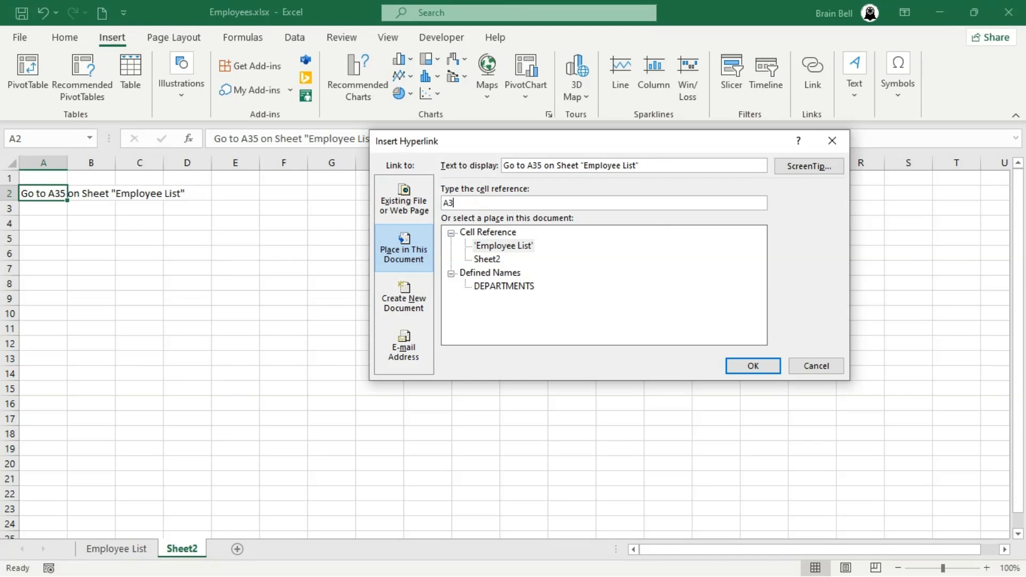
click(811, 166)
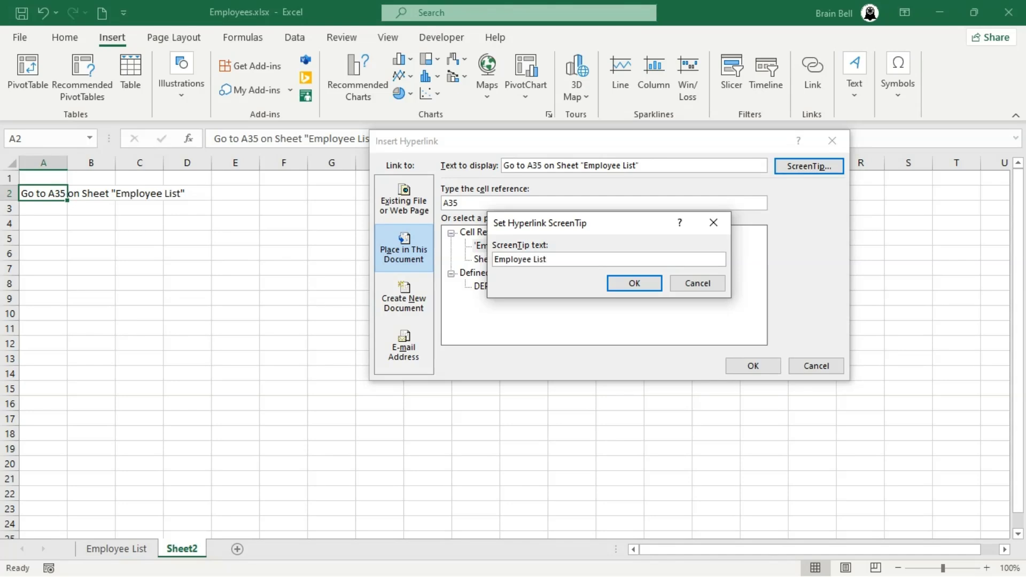
click(632, 284)
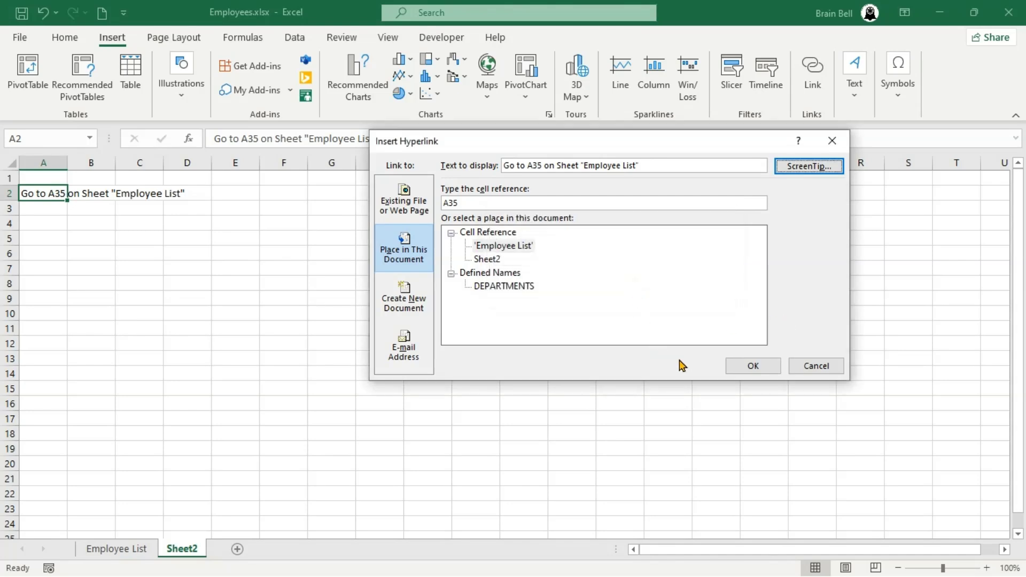
click(752, 364)
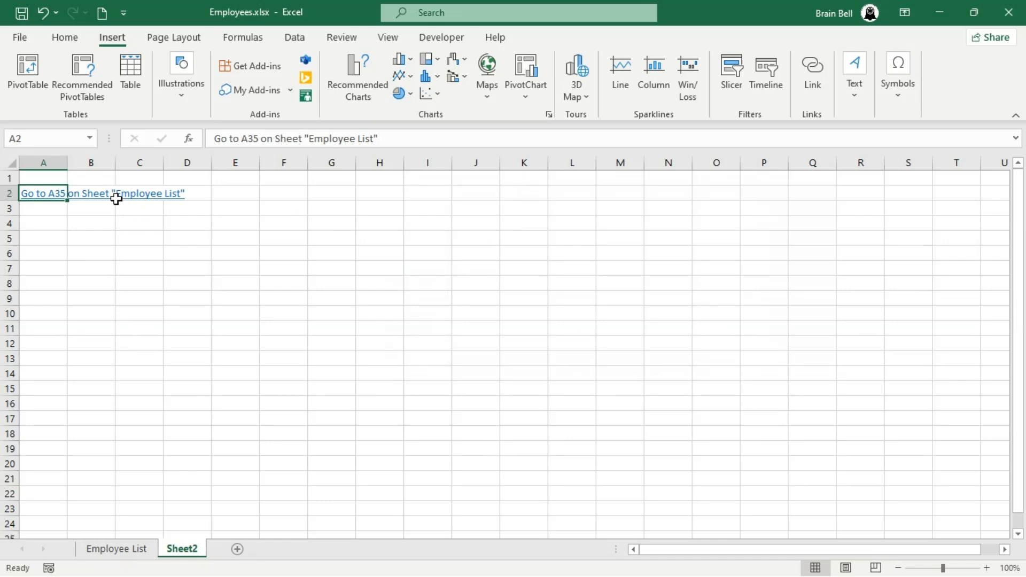
click(61, 199)
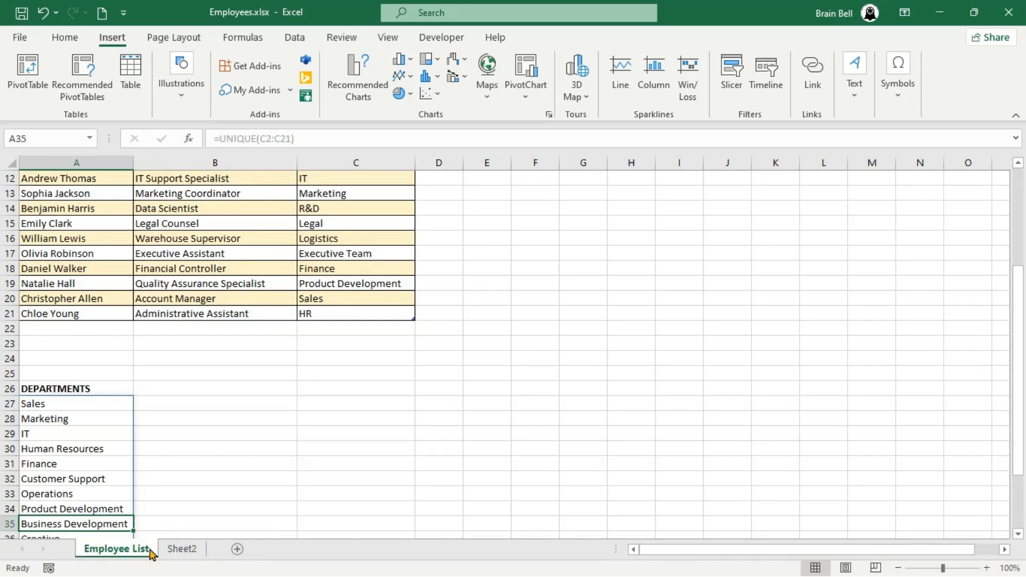
- Enter 'Go to Departments on "Employee List"' in Sheet2 cell A5
click(182, 550)
click(45, 243)
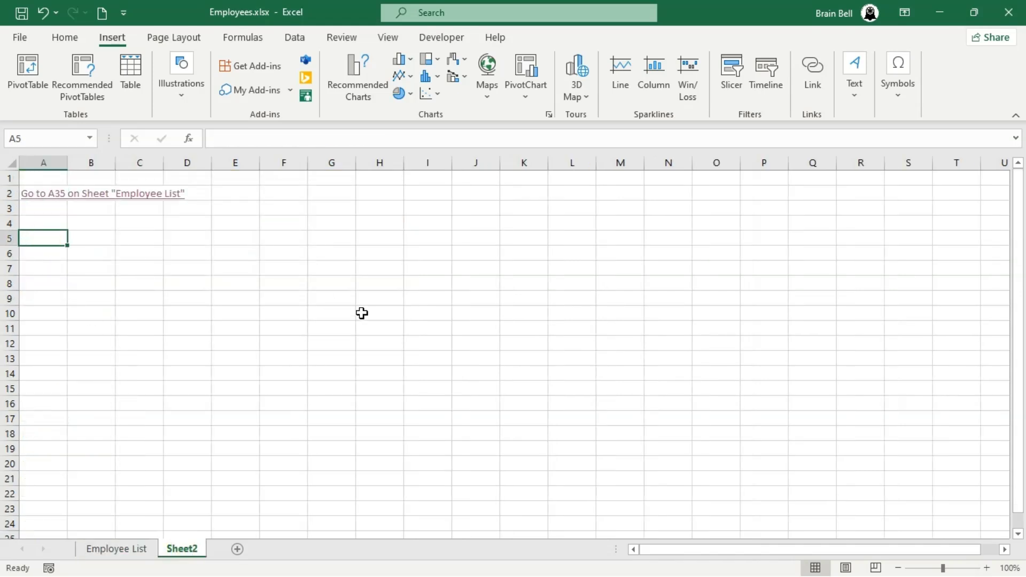
text(Go to )
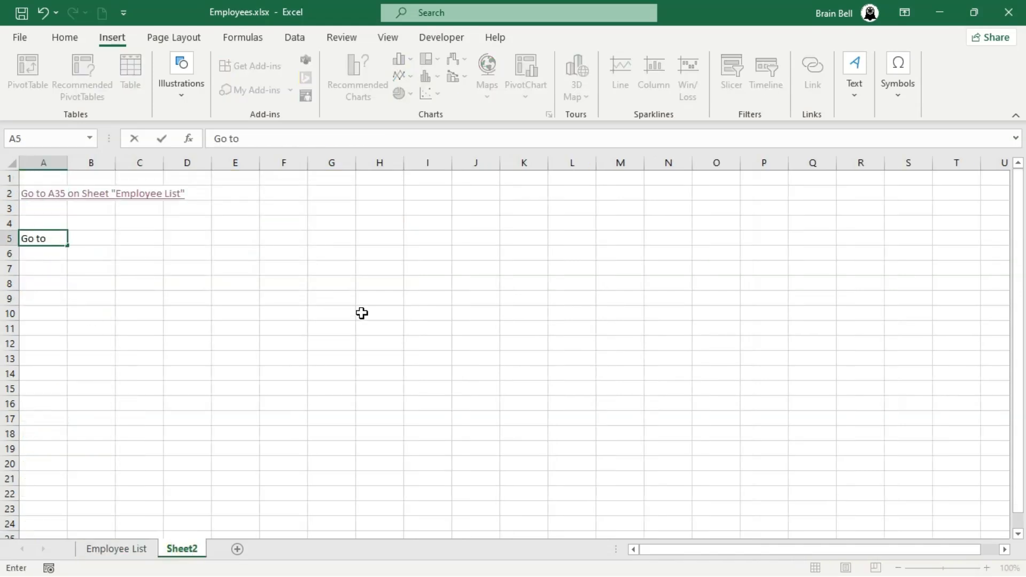
text(Departments on)
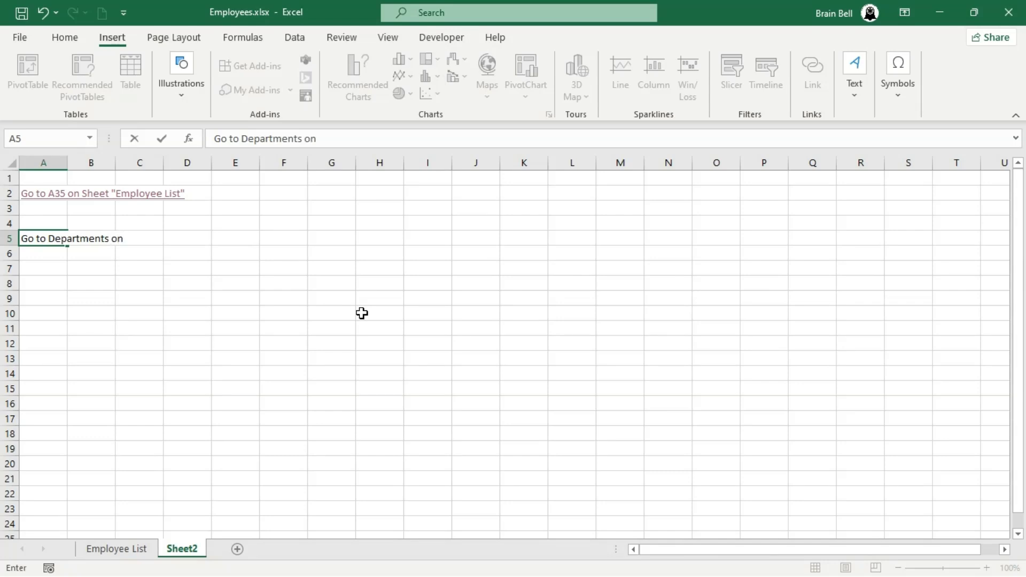
text( "Employee List)
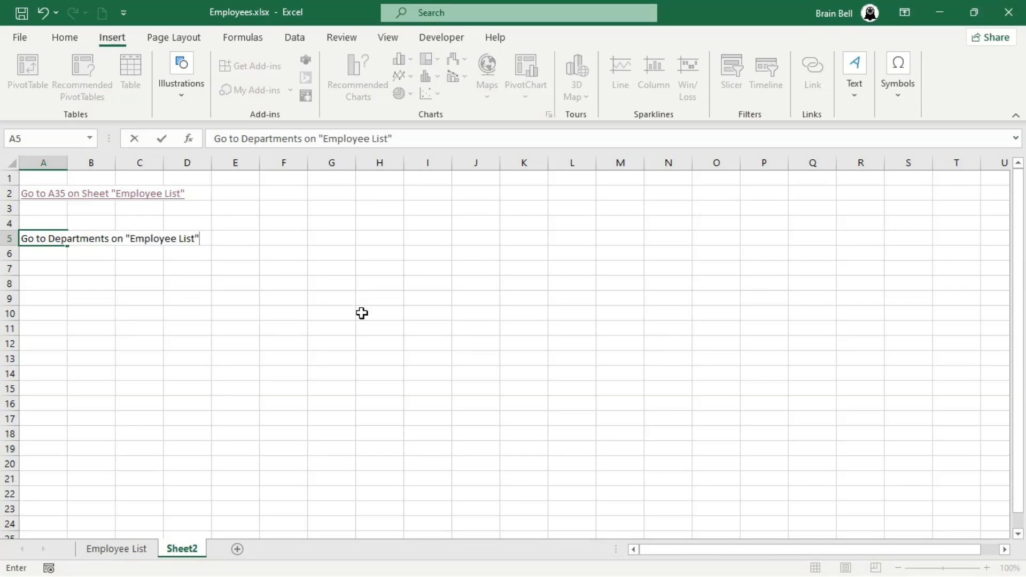
key(Return)
key(Up)
- Link A5 to the DEPARTMENTS defined name in this document
click(814, 81)
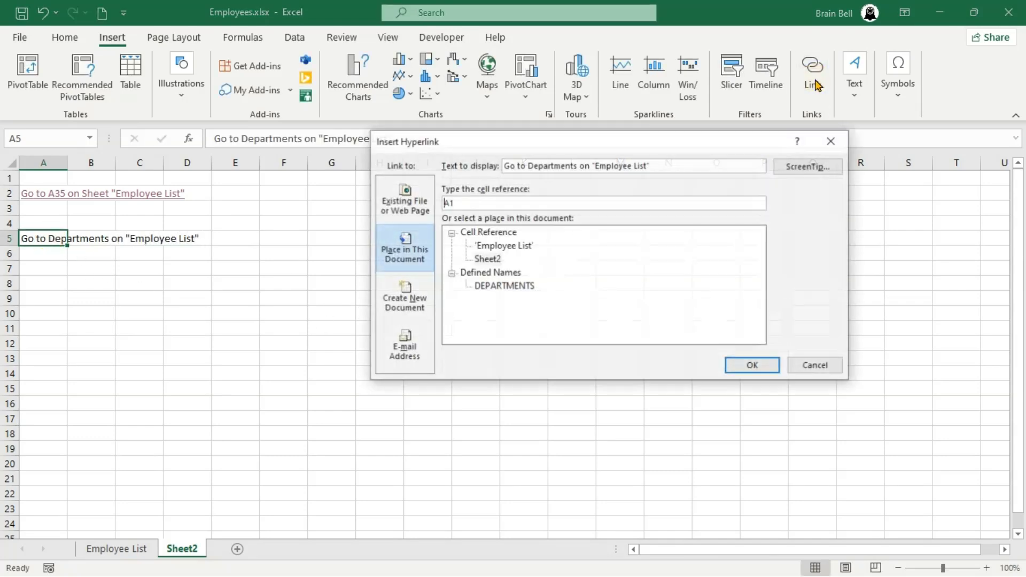
click(501, 247)
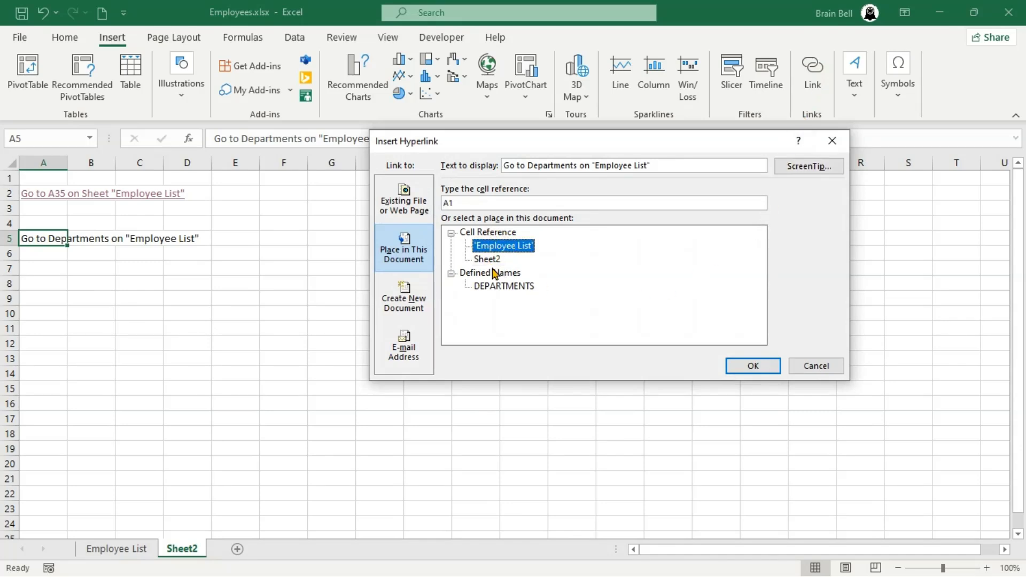
click(501, 287)
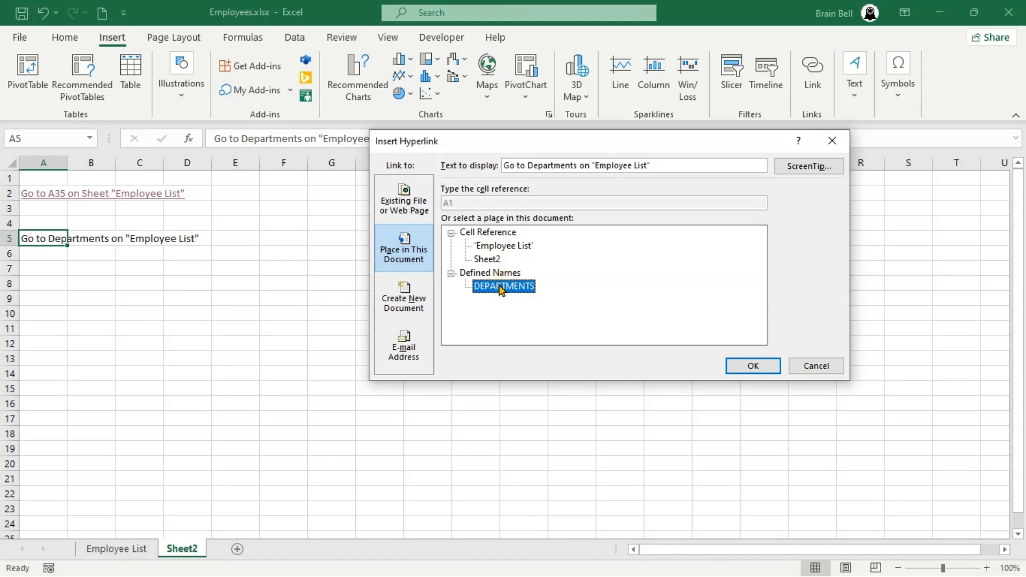
click(740, 369)
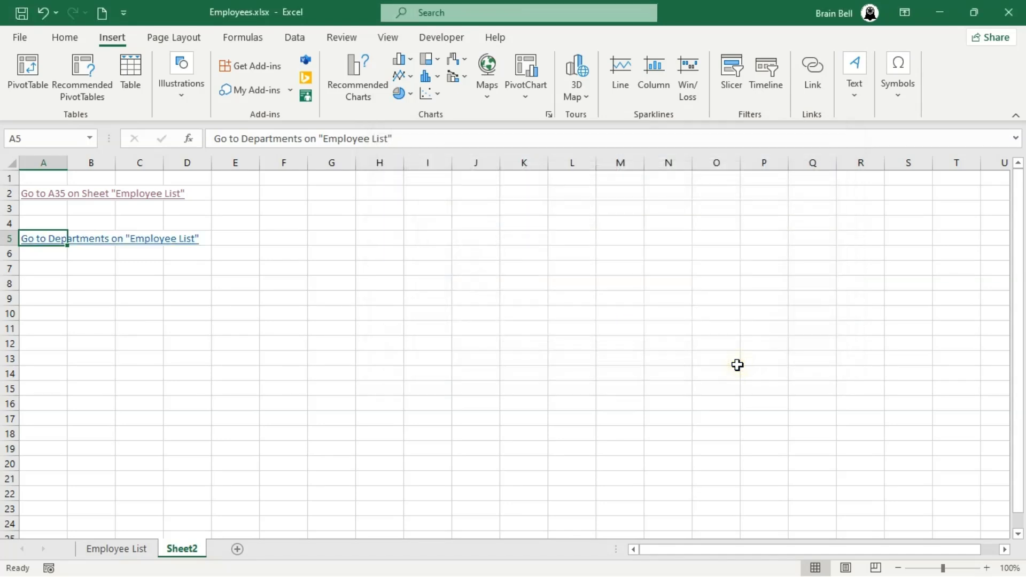
- Test the A5 link, then create a new blank workbook from File > New
click(51, 237)
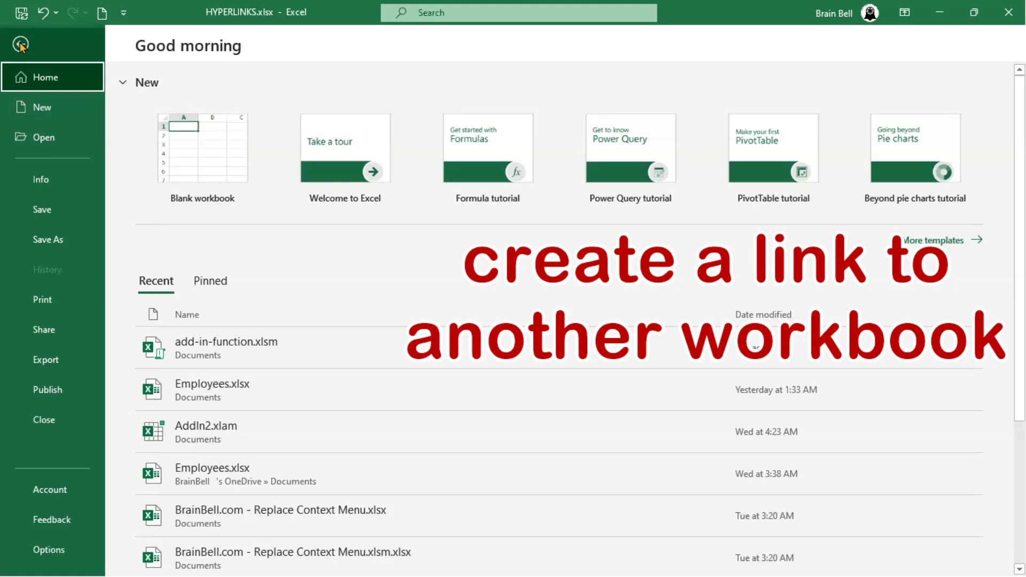
click(33, 110)
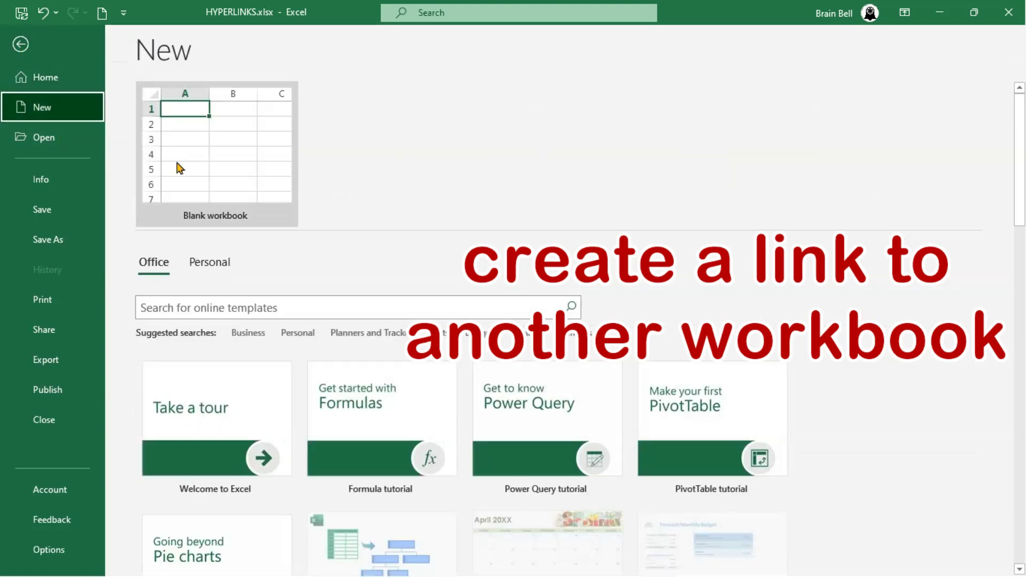
click(183, 160)
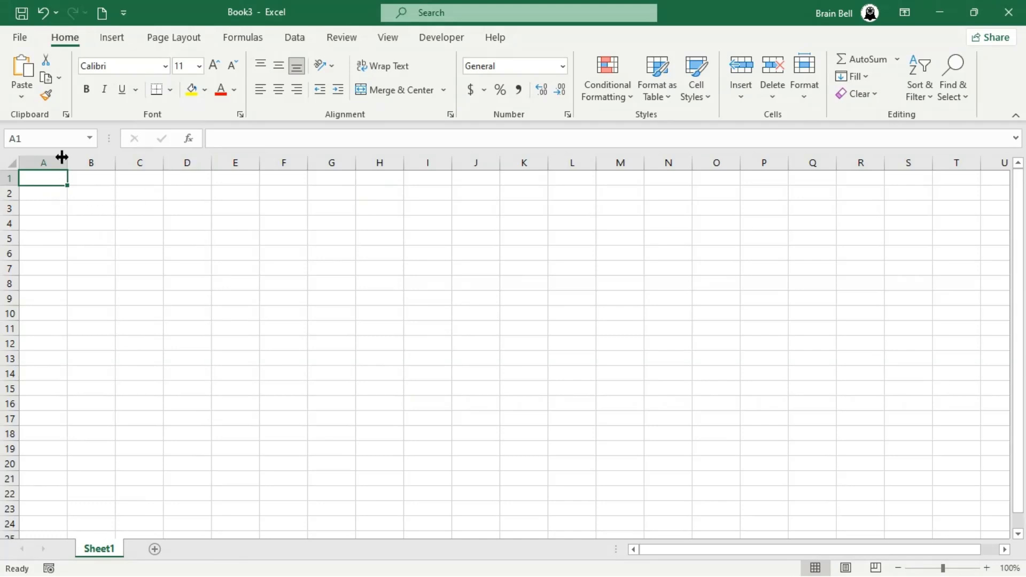
- Link A1 to Employees.xlsx in Documents and open that file through the link
click(113, 39)
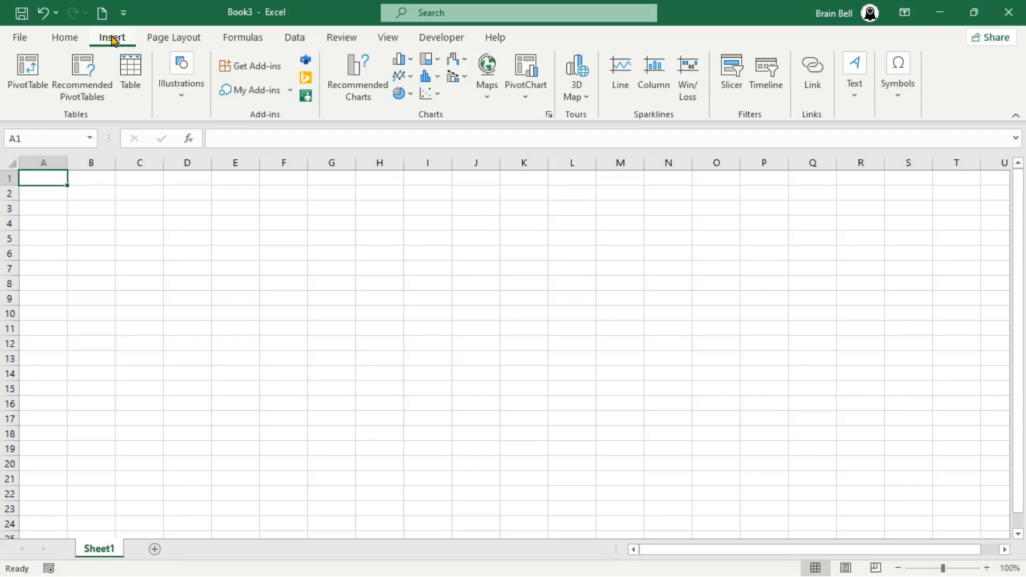
click(822, 76)
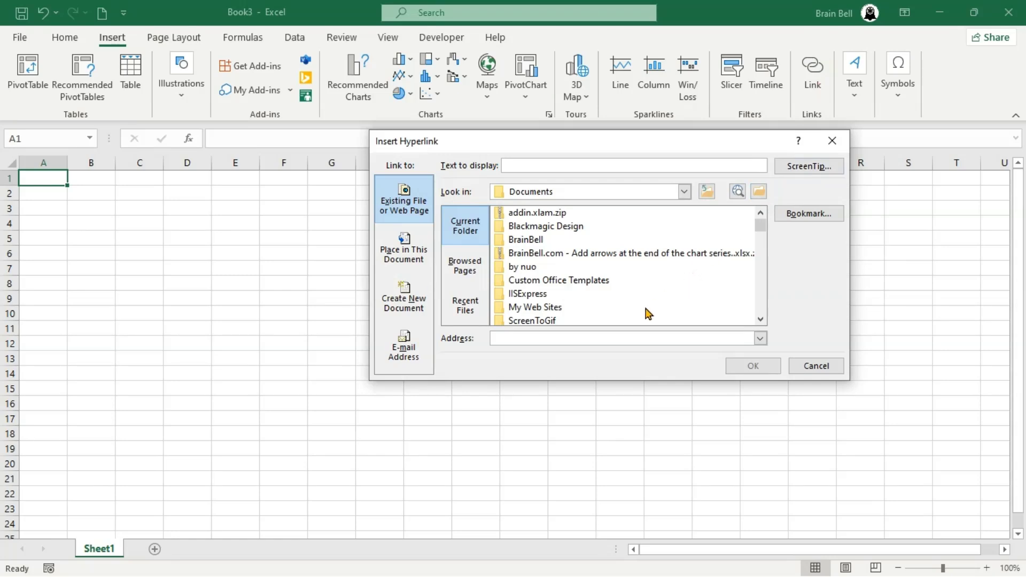
scroll(687, 273, down, 4)
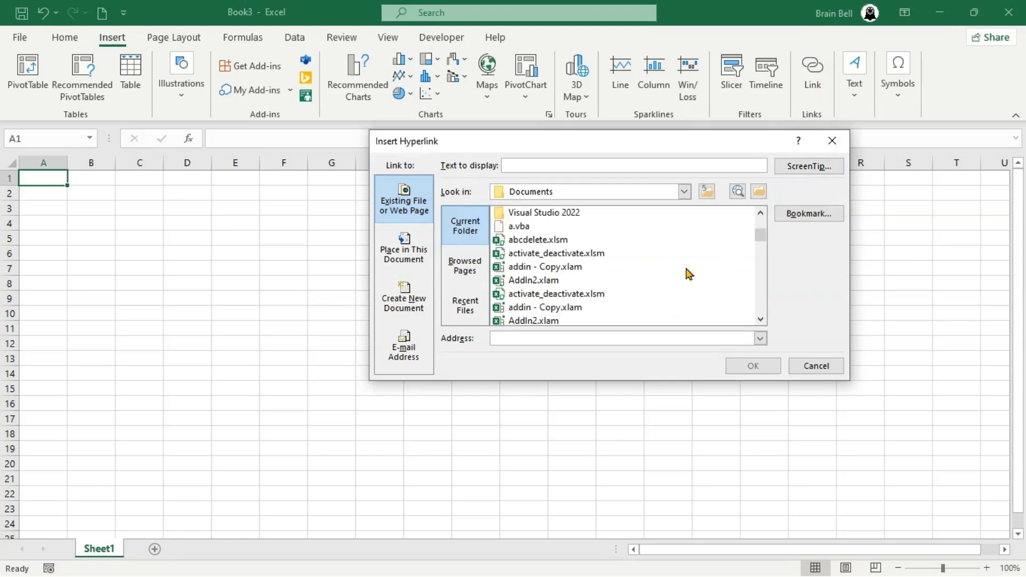
scroll(686, 273, down, 10)
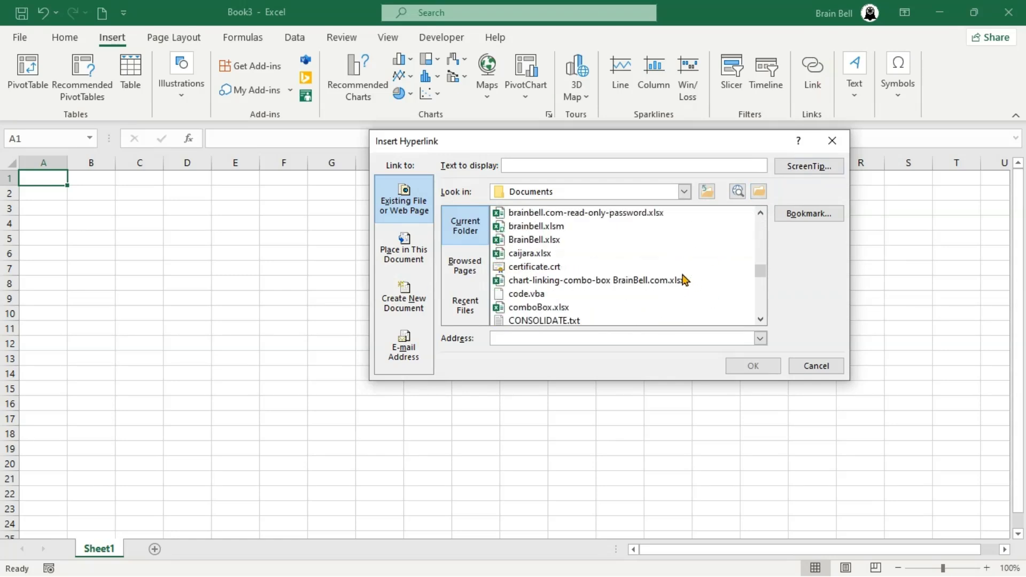
scroll(684, 279, down, 2)
scroll(686, 280, down, 3)
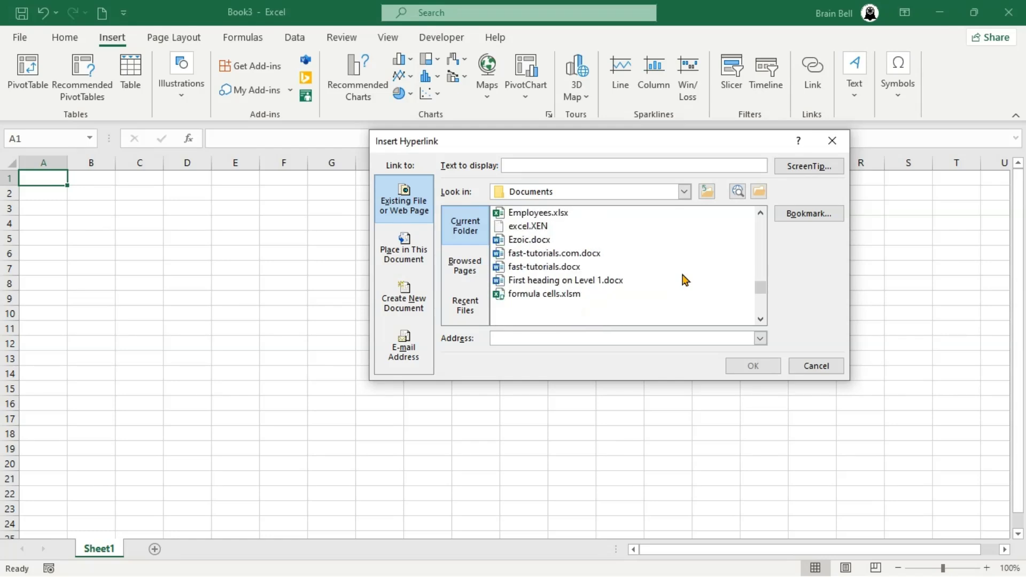
click(554, 214)
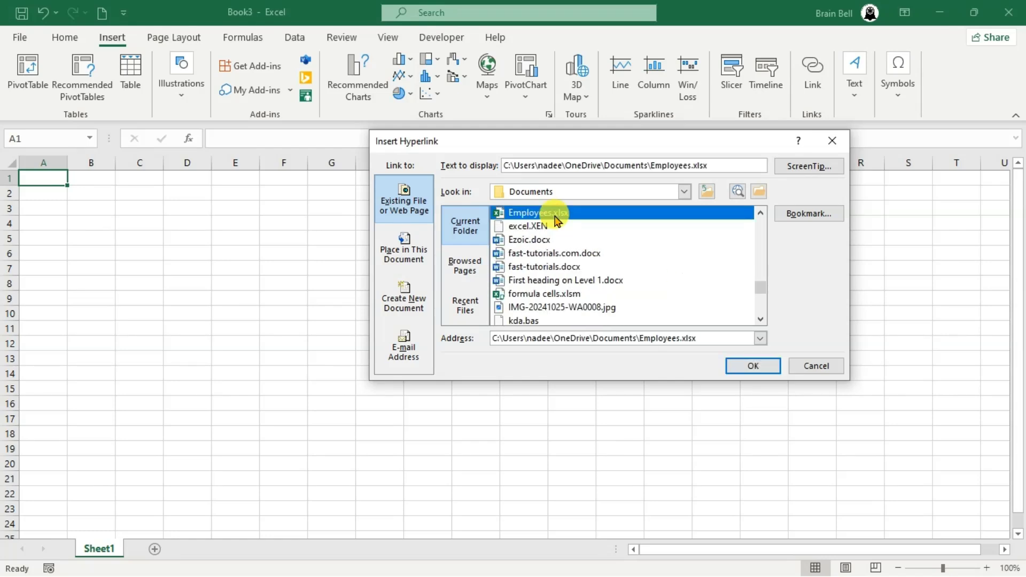
click(753, 367)
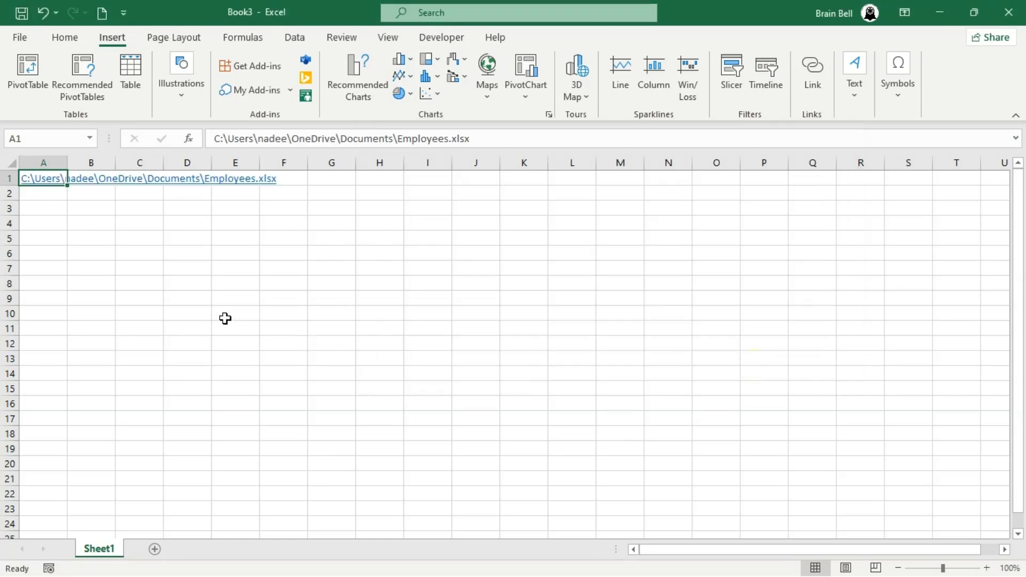
click(53, 182)
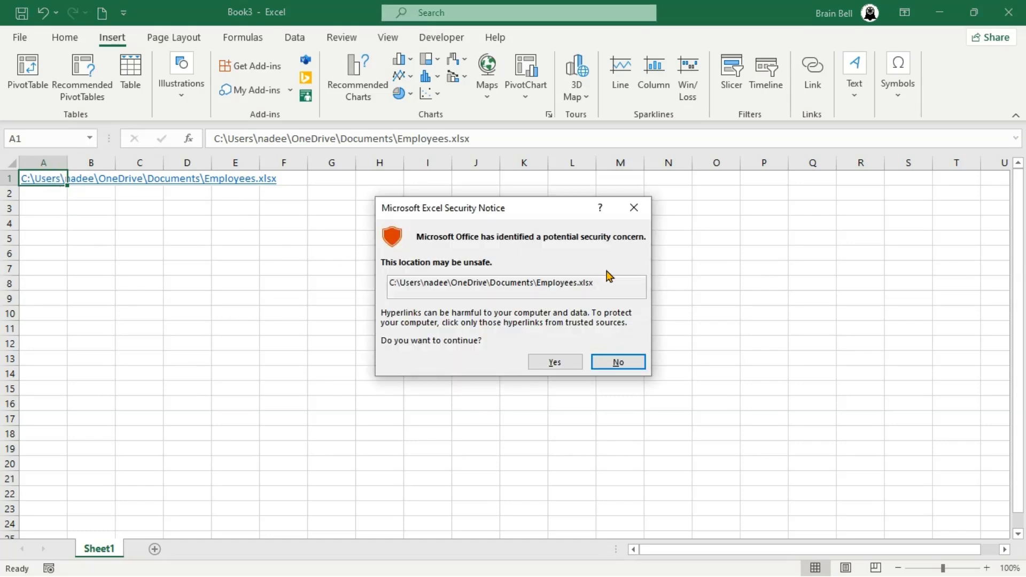
click(556, 363)
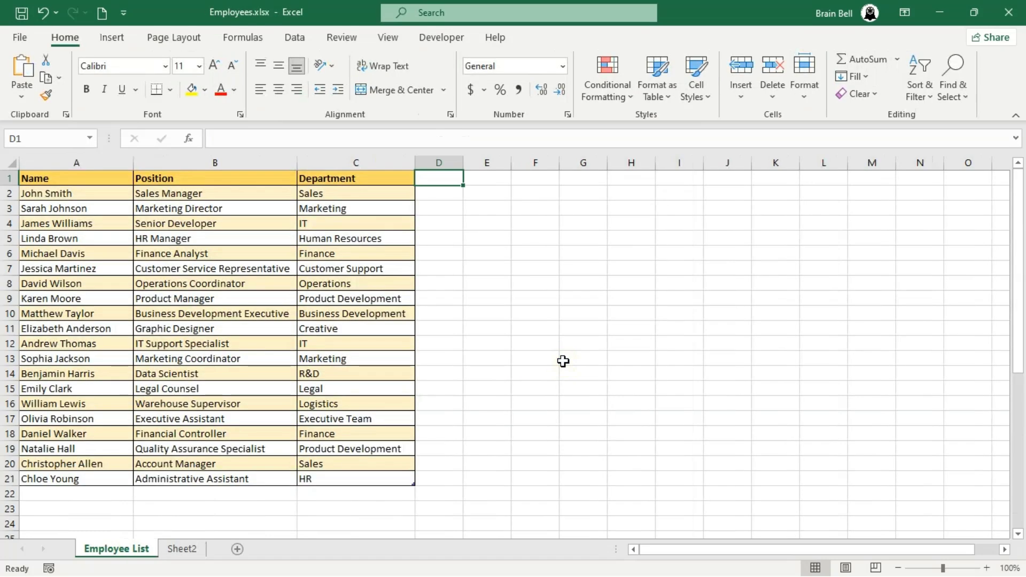
- Save and close Employees.xlsx, then follow Book3's A1 link again past the security notice
click(1009, 12)
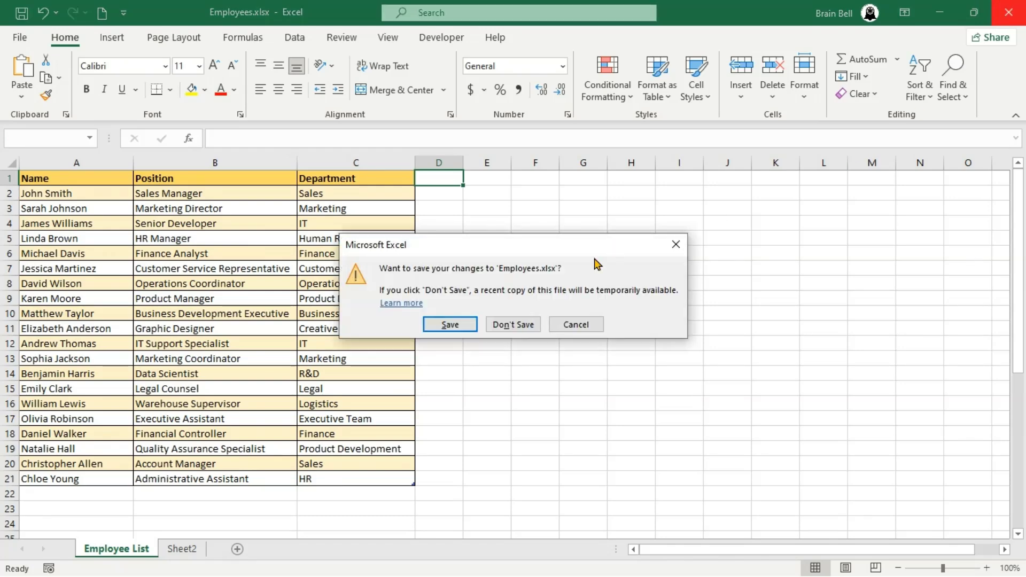
click(454, 323)
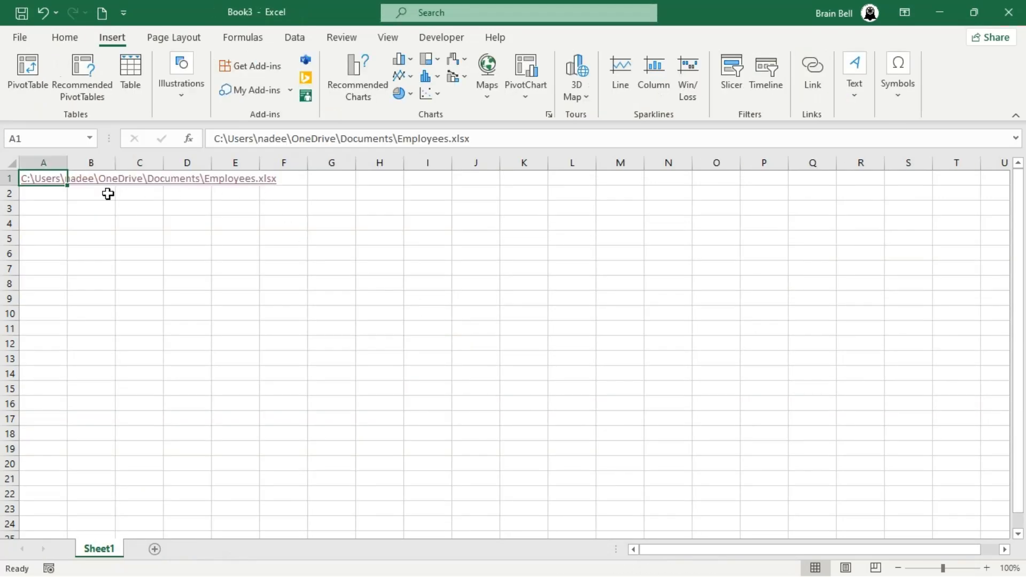
click(47, 184)
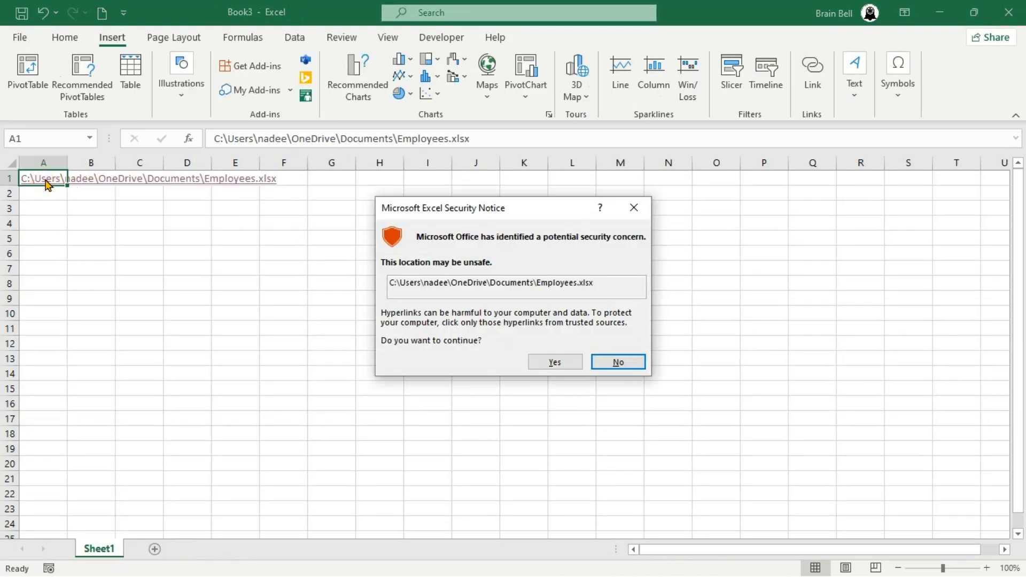
click(555, 363)
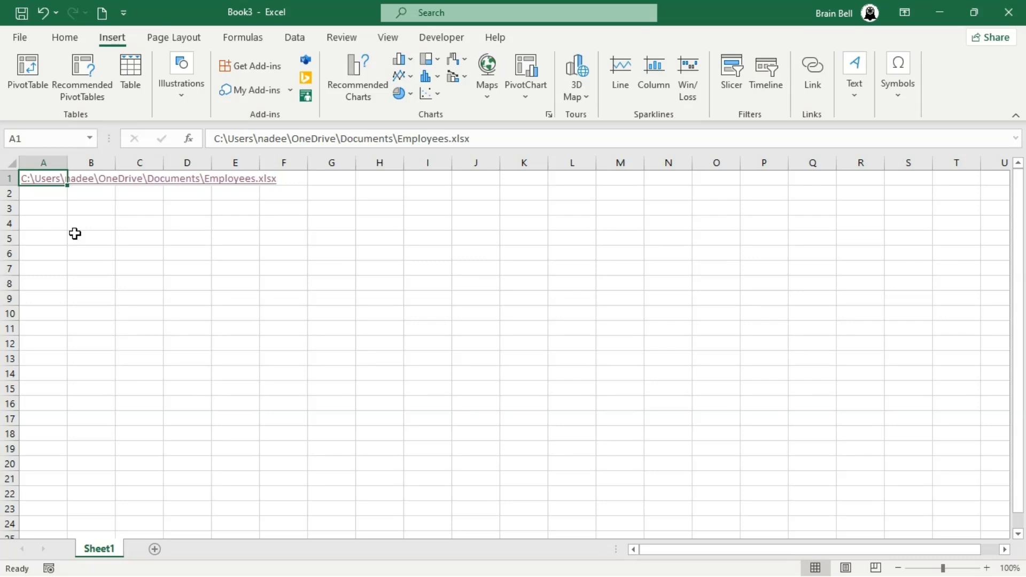
- Extend the A1 link's Employees.xlsx address so it ends in Sheet2!A1
key(ctrl+k)
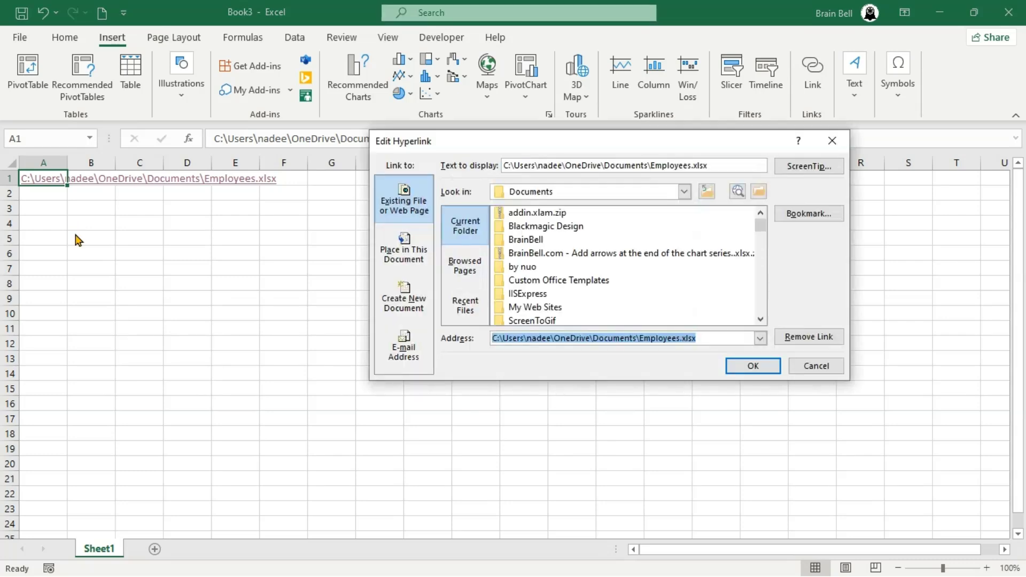
click(713, 337)
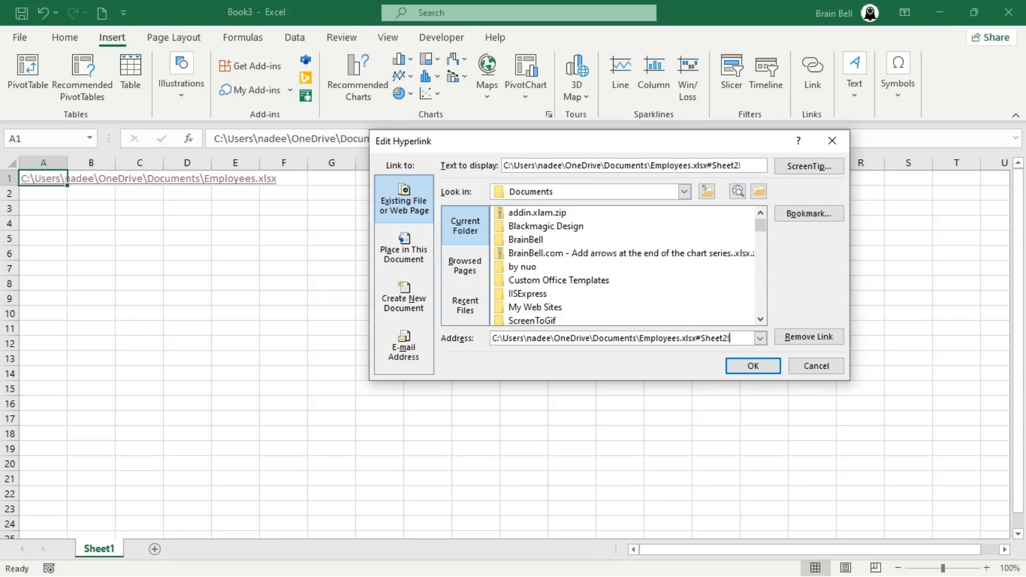
text(A1)
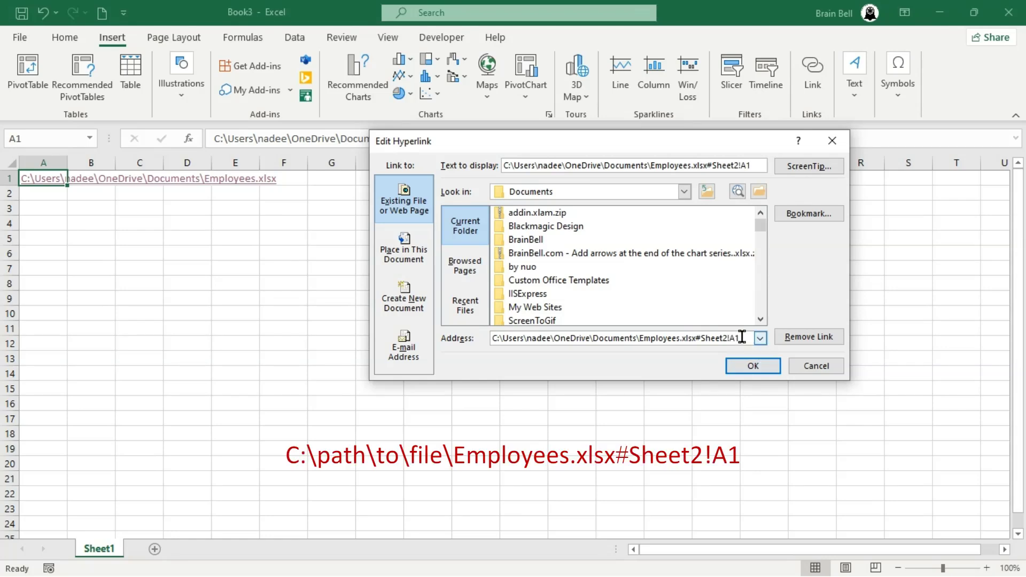
click(751, 366)
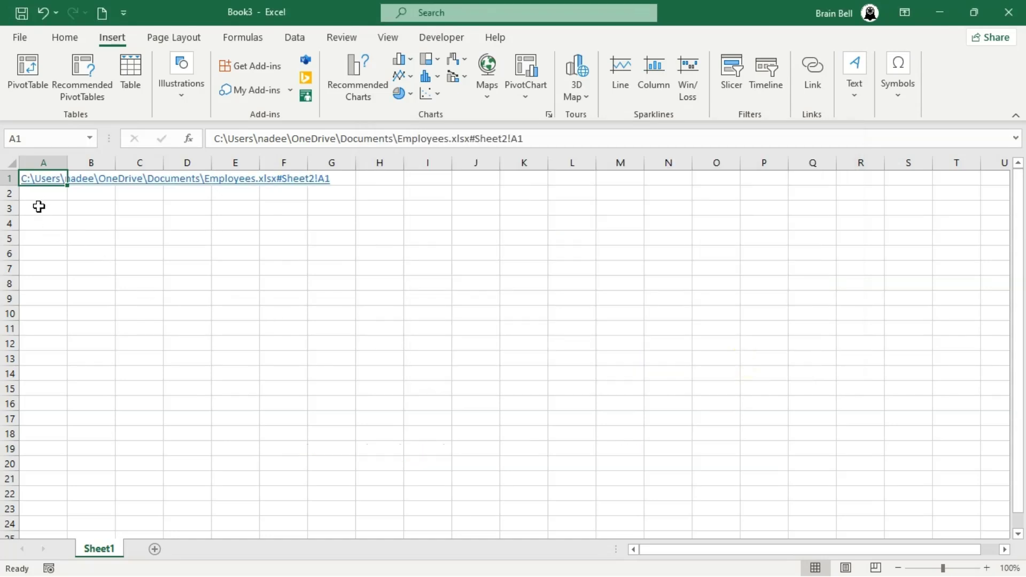
- Follow the updated link, accept the warning, then close Employees.xlsx again
click(41, 188)
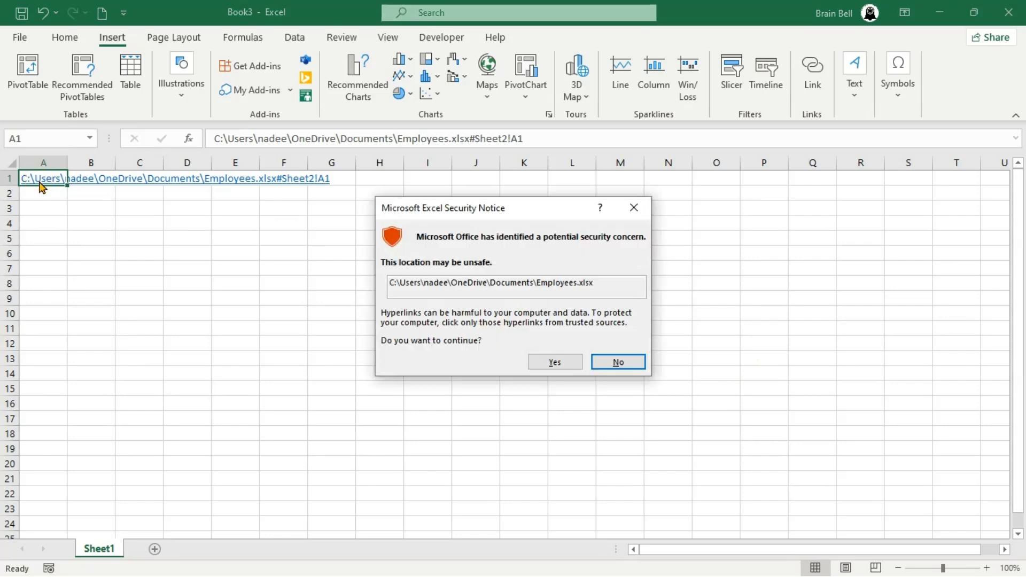
click(554, 364)
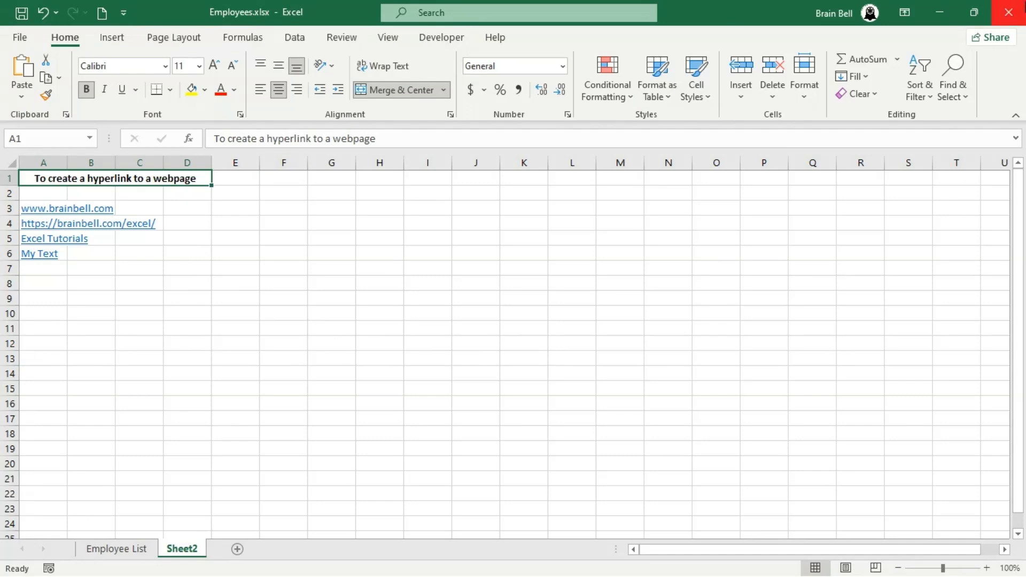
click(1009, 12)
- Retarget the A1 link to 'Employee List'!A1 in Employees.xlsx and follow it, allowing the workbook to open
key(ctrl+k)
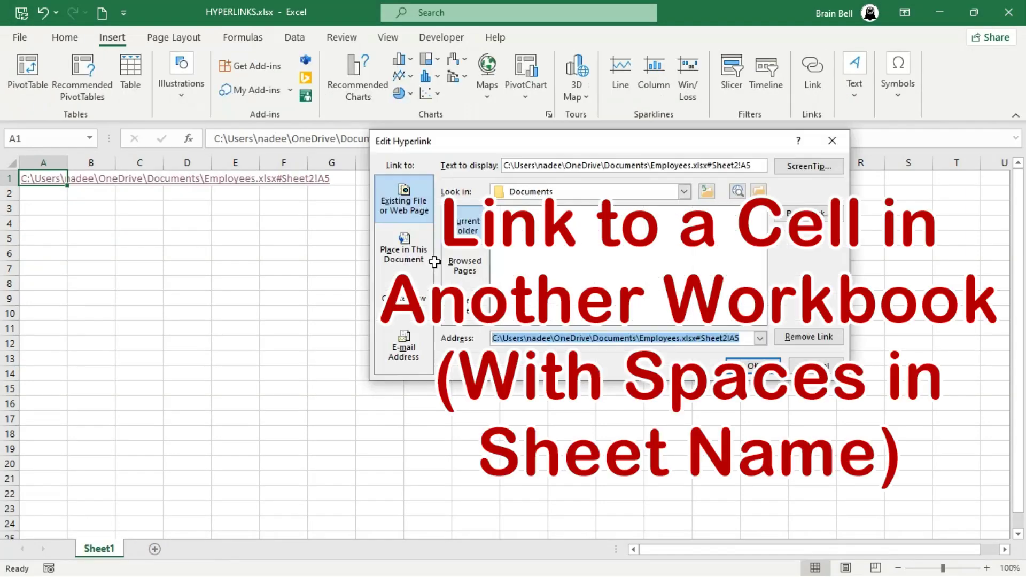
click(742, 338)
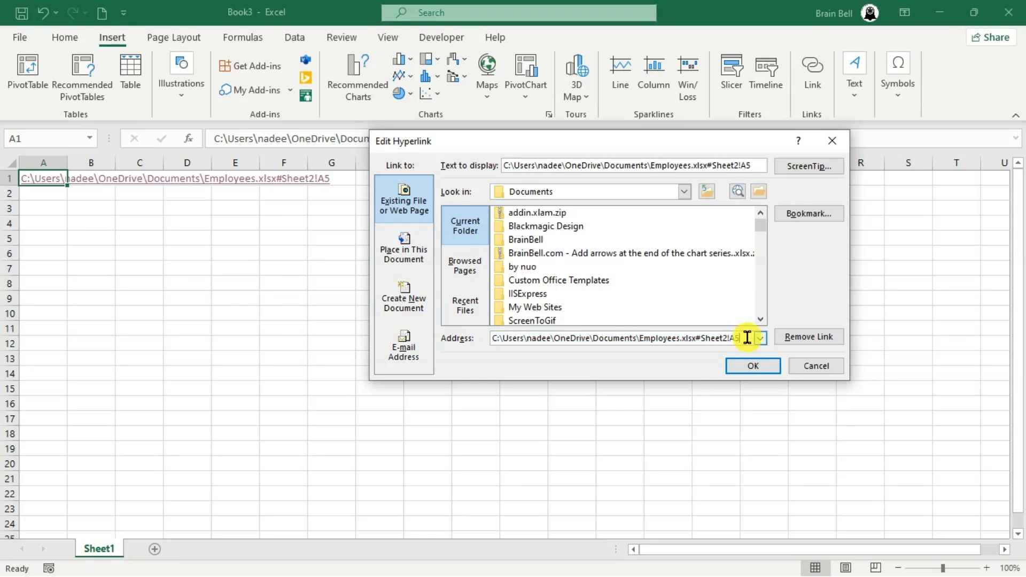
key(BackSpace)
key(BackSpace)
key(BackSpace)
key(BackSpace)
key(BackSpace)
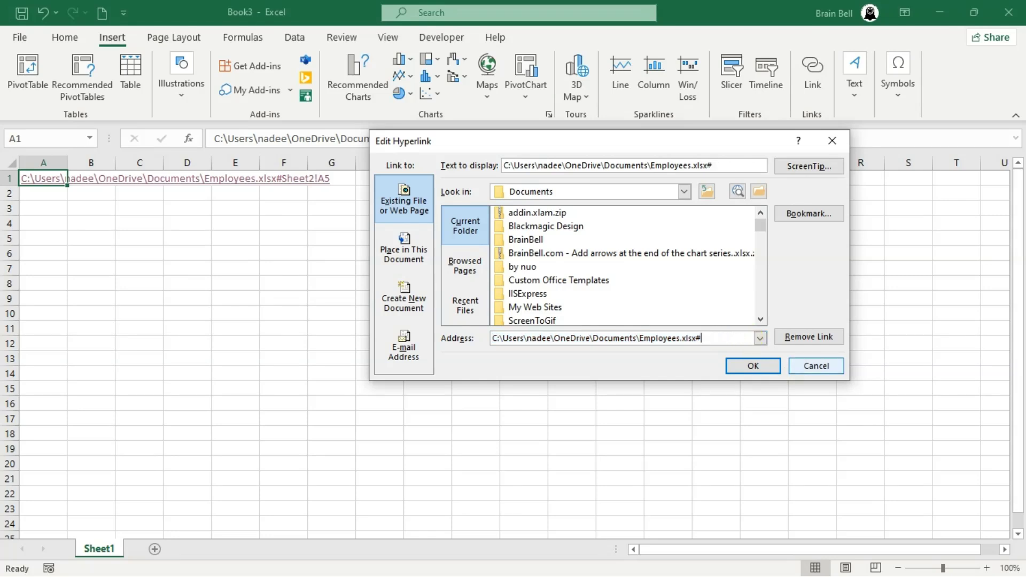
text('Employee List')
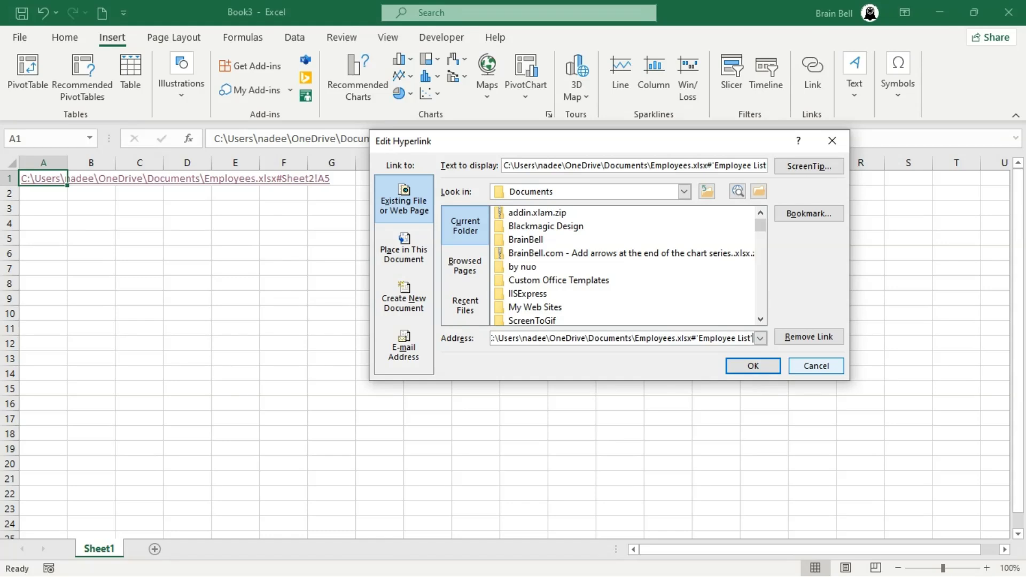
text(!)
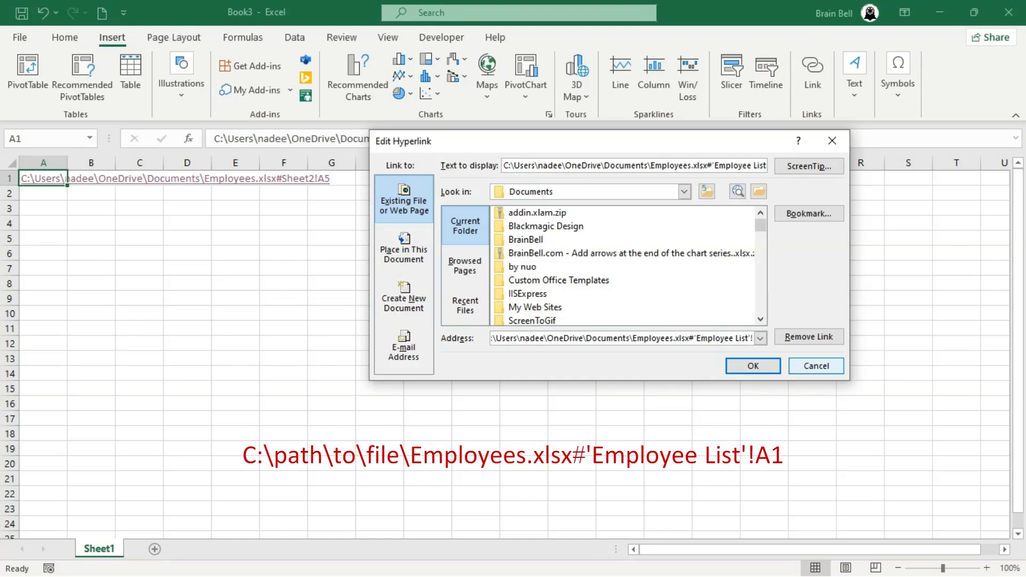
text(A1)
click(743, 368)
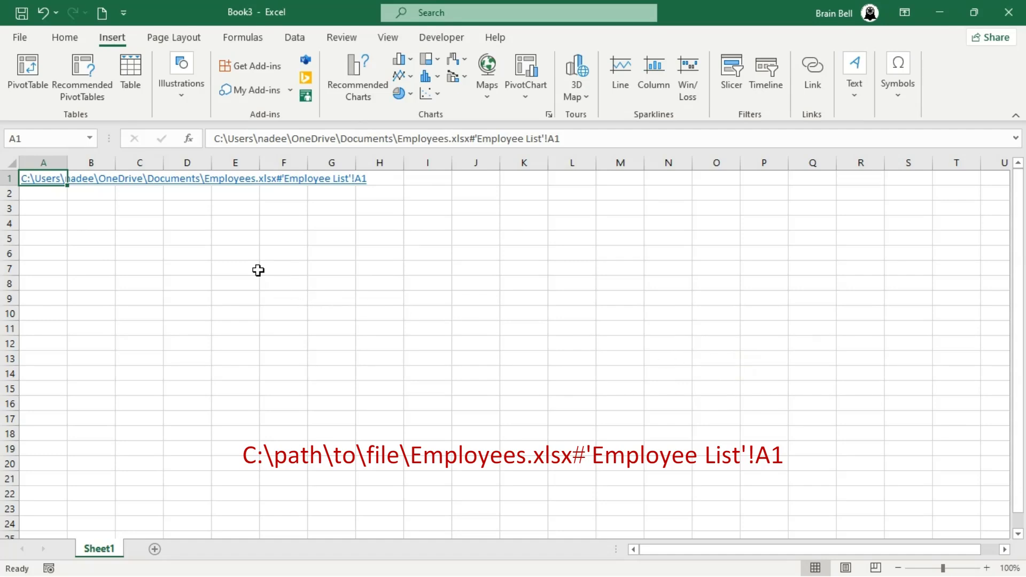
click(35, 183)
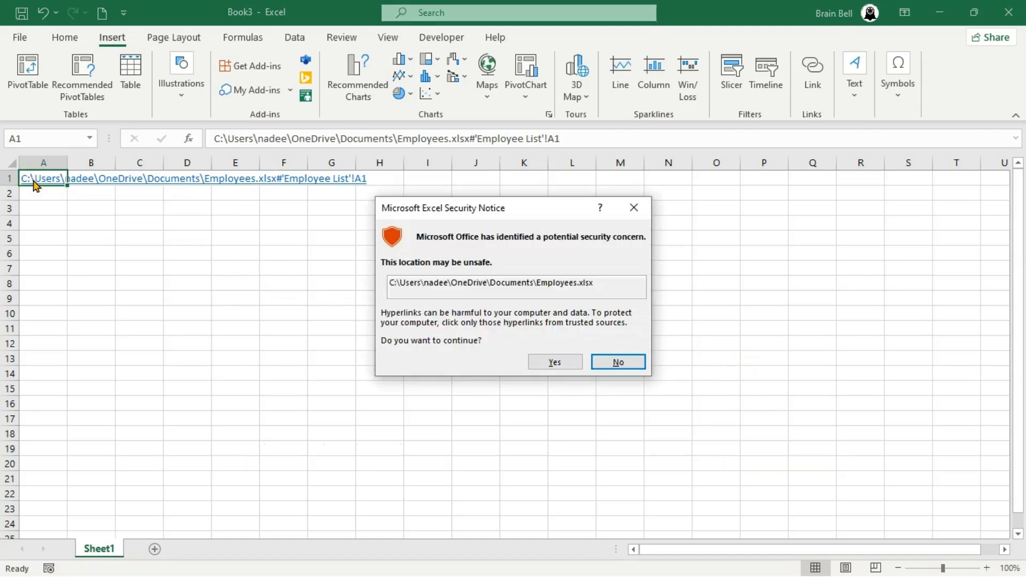
click(556, 361)
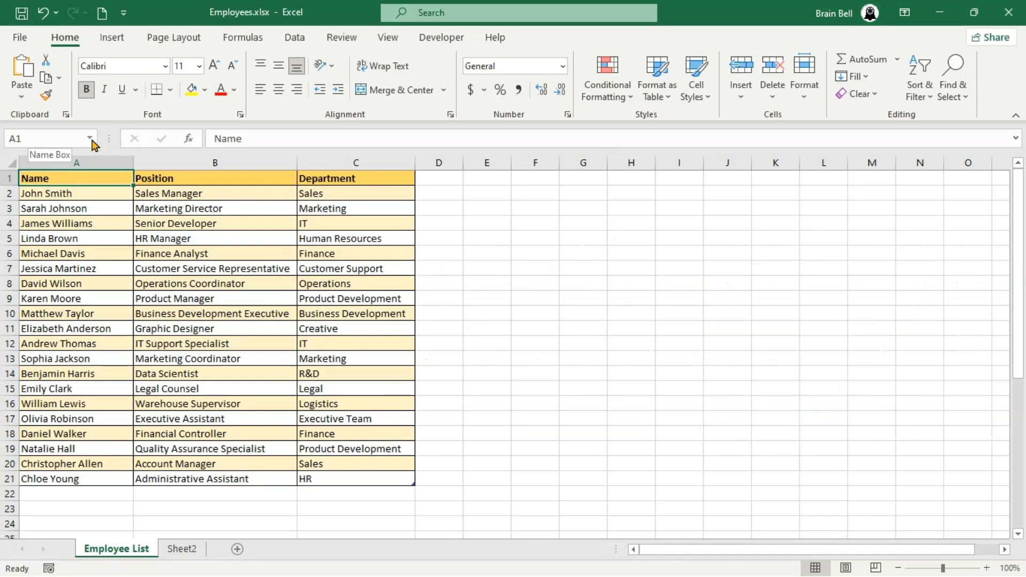
- Select the DEPARTMENTS range (A26:A41) from the Name Box, then close Employees.xlsx
click(91, 139)
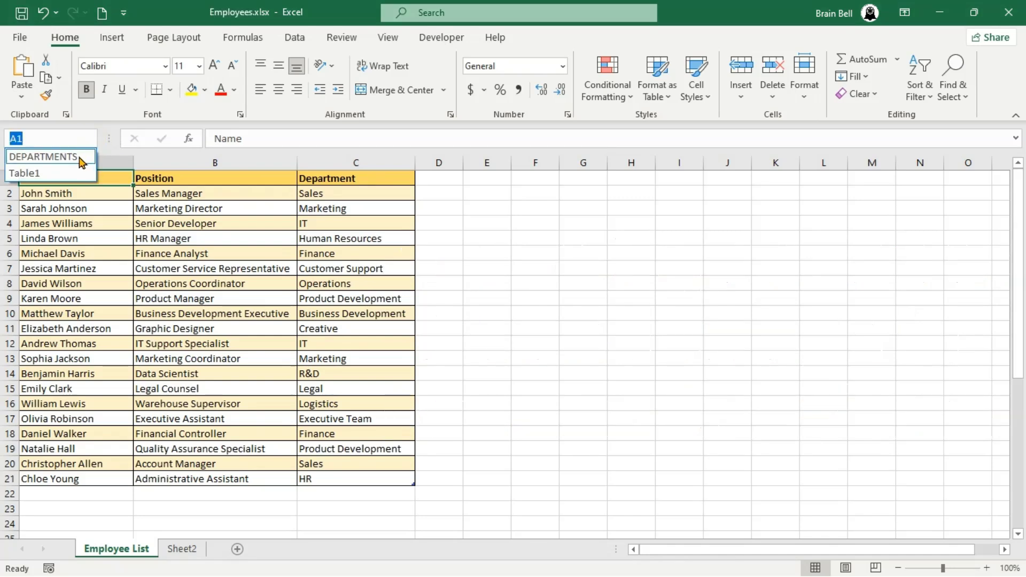
click(73, 156)
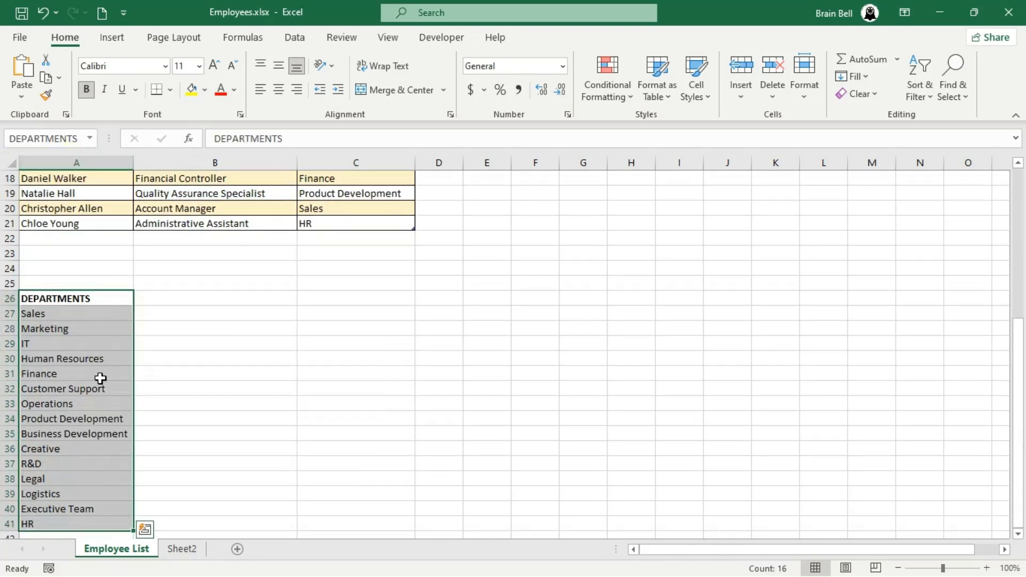
click(1010, 13)
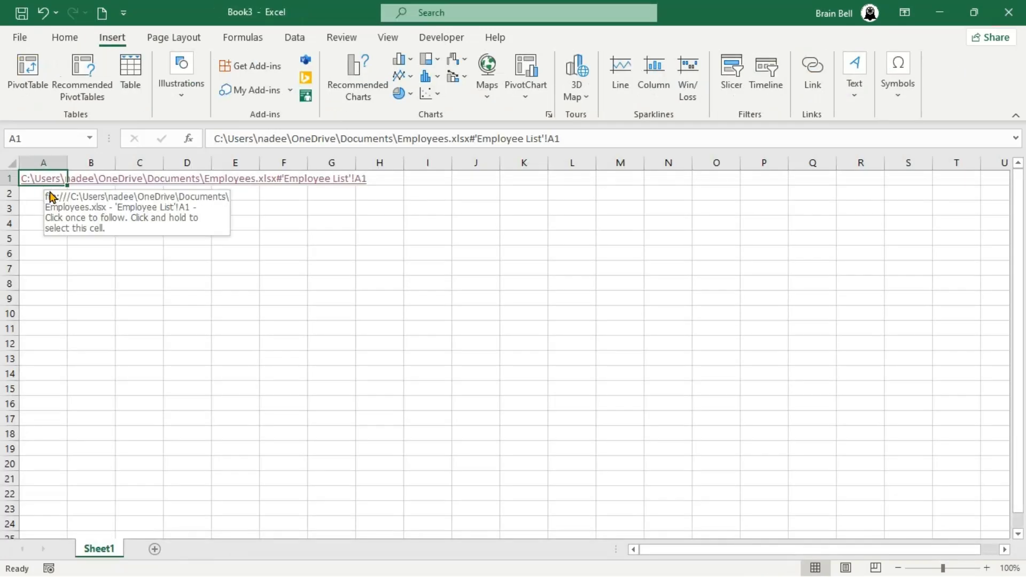
- Replace 'Employee List'!A1 in the A1 link's address with the DEPARTMENTS named range
click(813, 72)
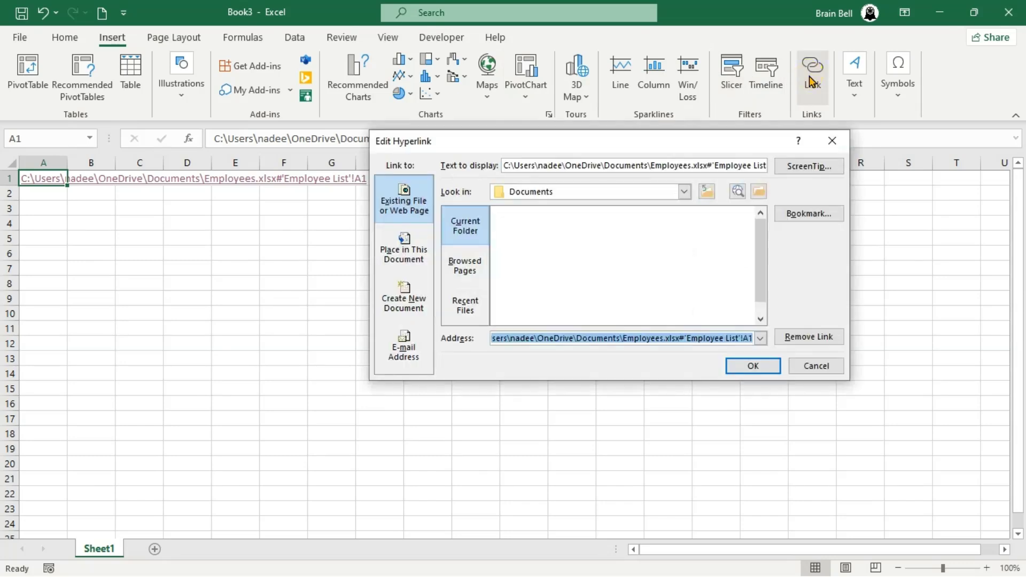
click(704, 337)
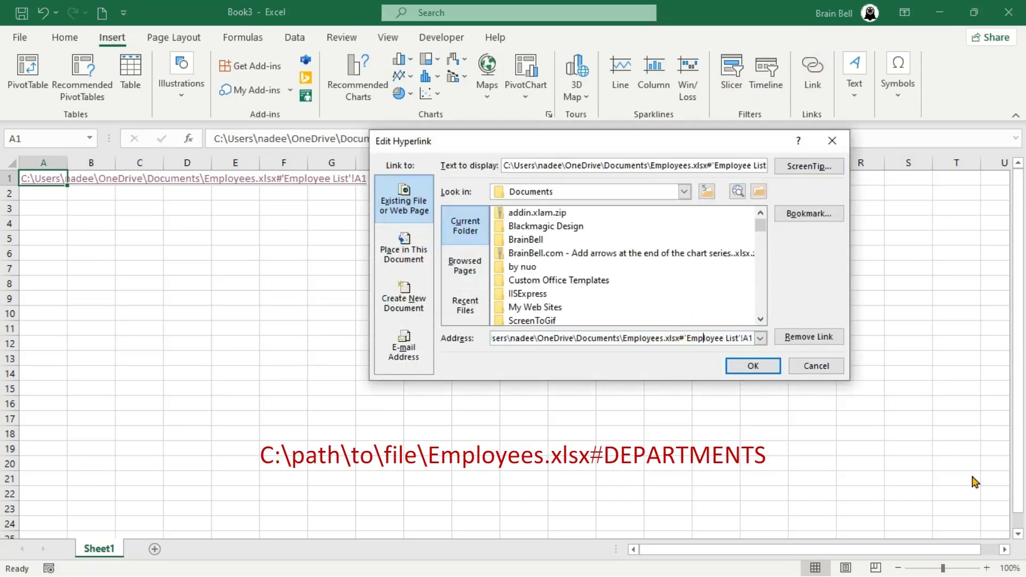
key(BackSpace)
key(BackSpace)
key(BackSpace)
key(BackSpace)
key(BackSpace)
key(BackSpace)
key(BackSpace)
key(BackSpace)
key(BackSpace)
key(BackSpace)
key(BackSpace)
key(BackSpace)
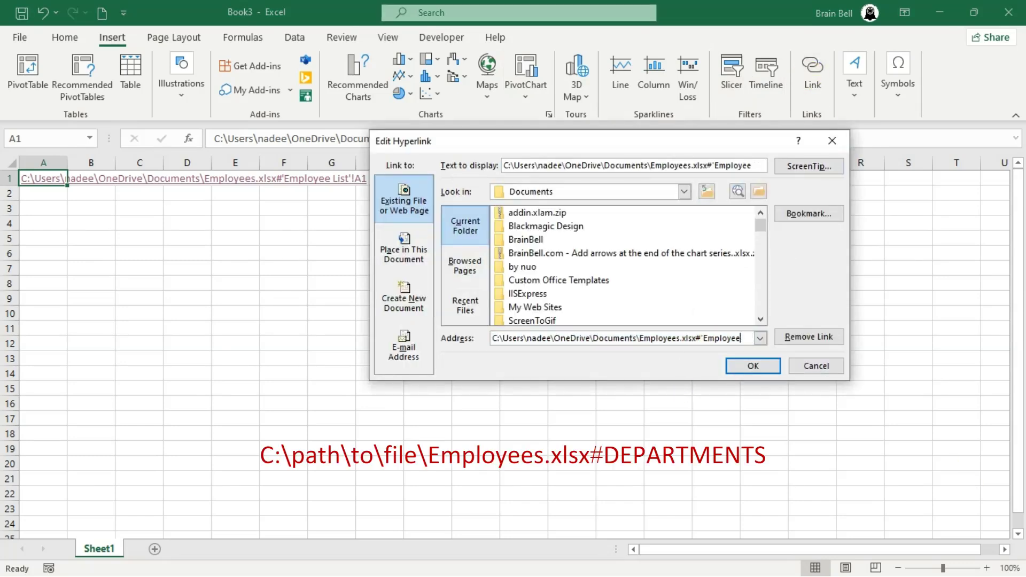
text(DEPARTMENTS)
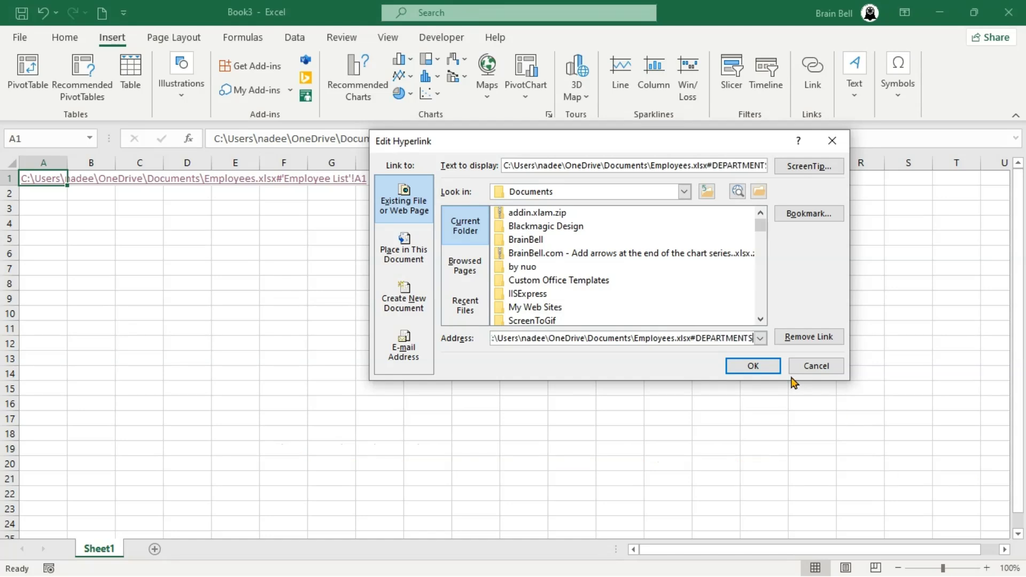
click(759, 365)
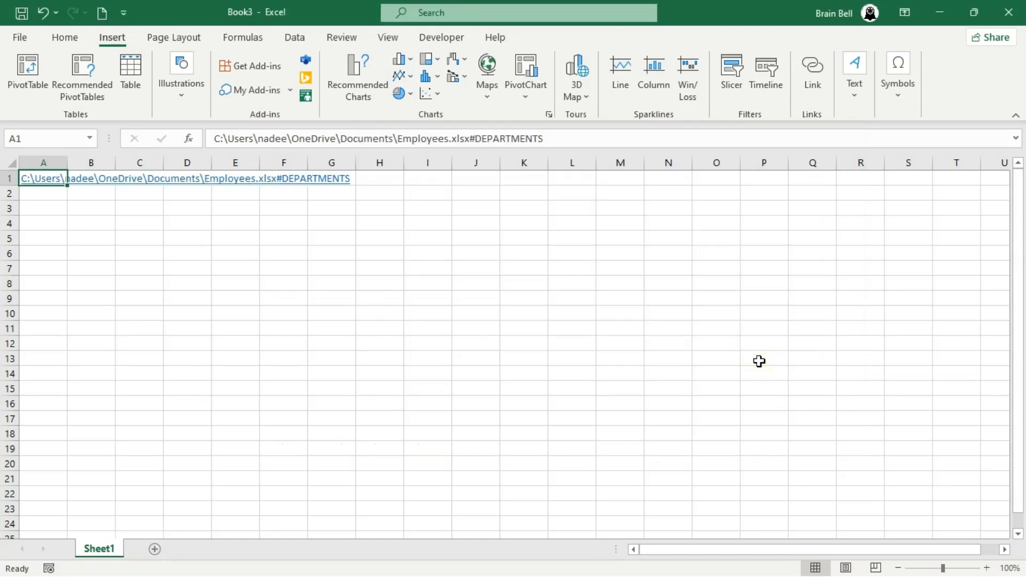
- Follow the DEPARTMENTS link, allow Employees.xlsx to open, and clear the range selection
click(30, 183)
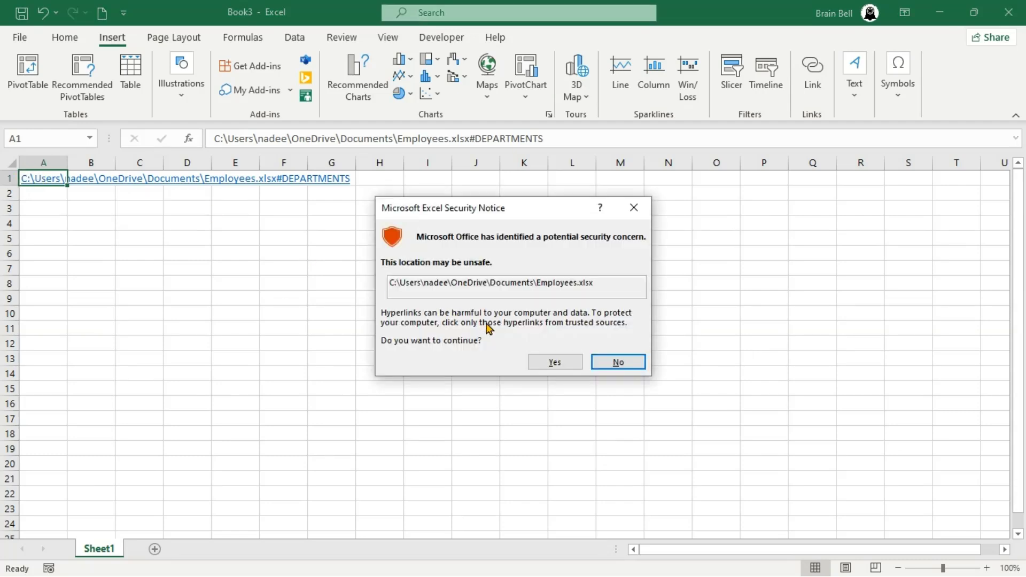
click(554, 363)
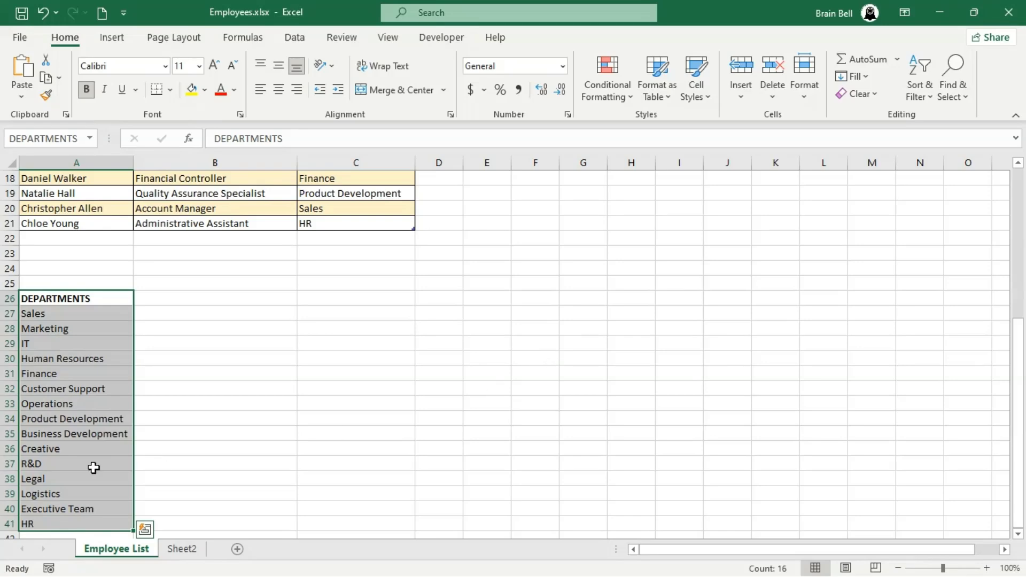
click(244, 312)
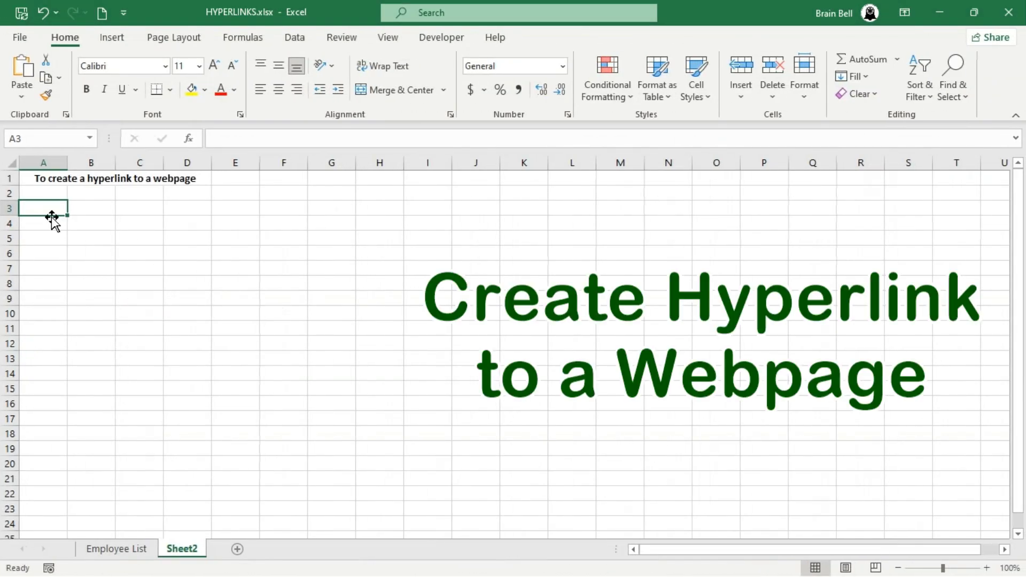
text(www)
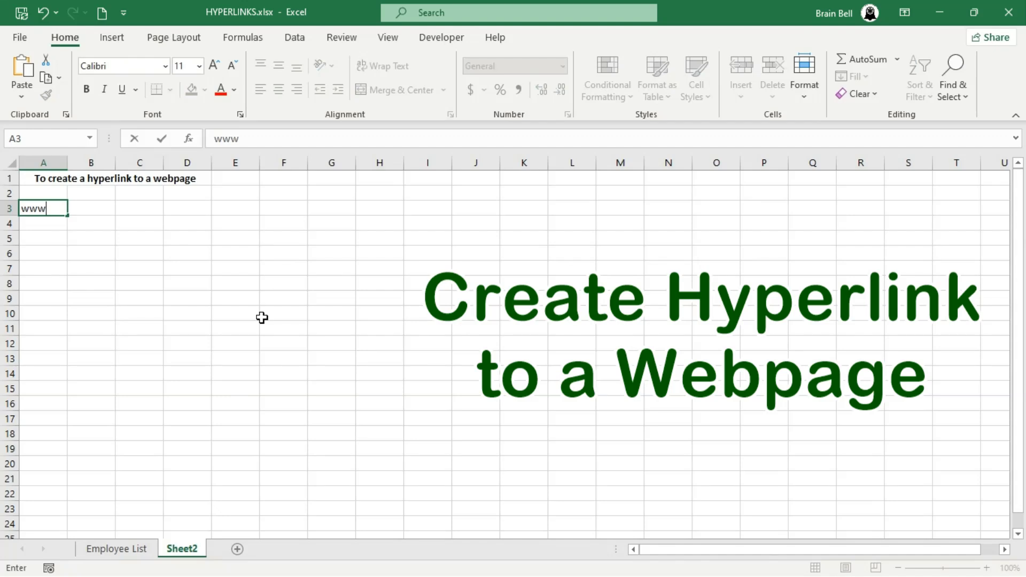
text(.brainbell.com)
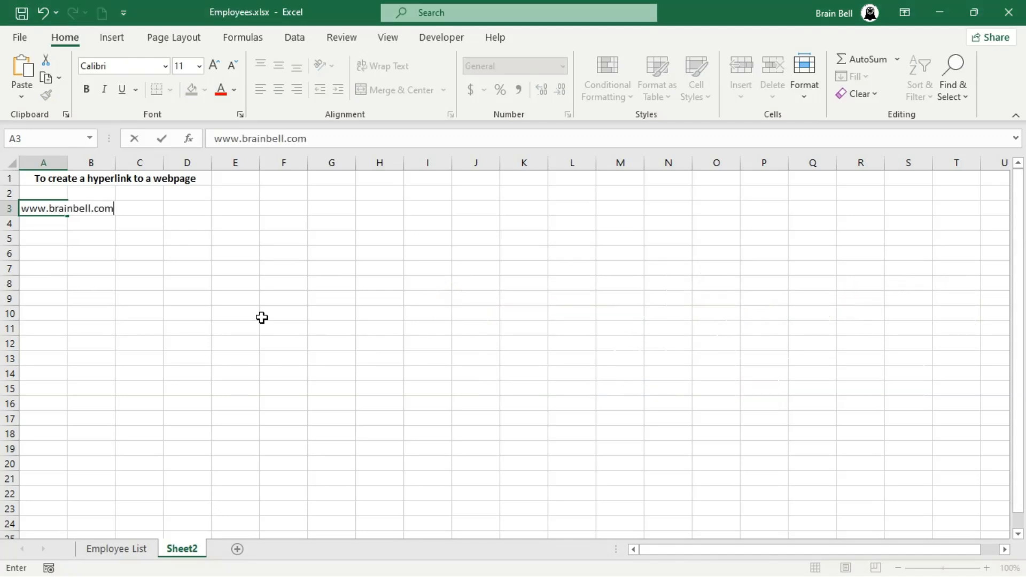
key(Return)
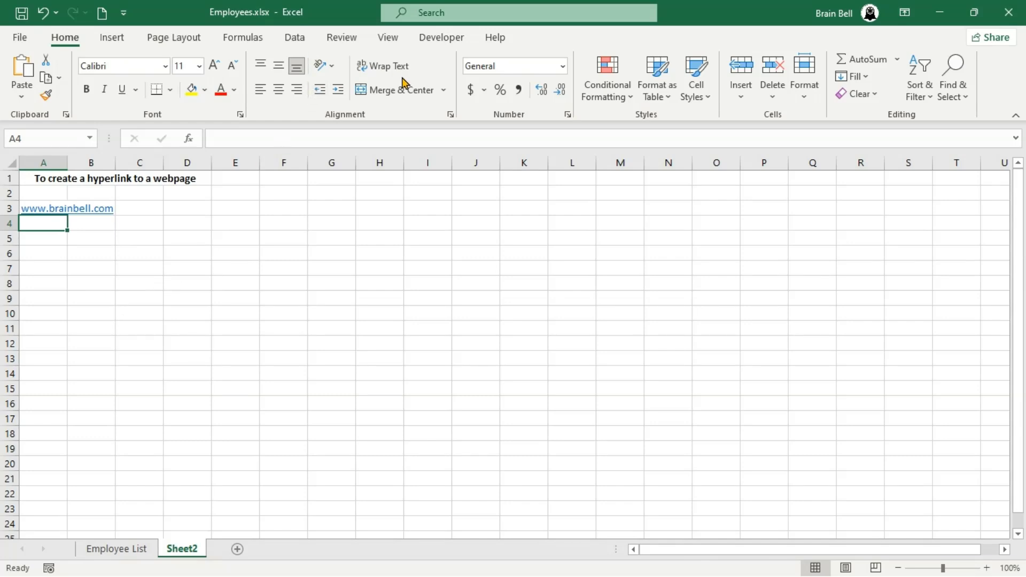
click(112, 39)
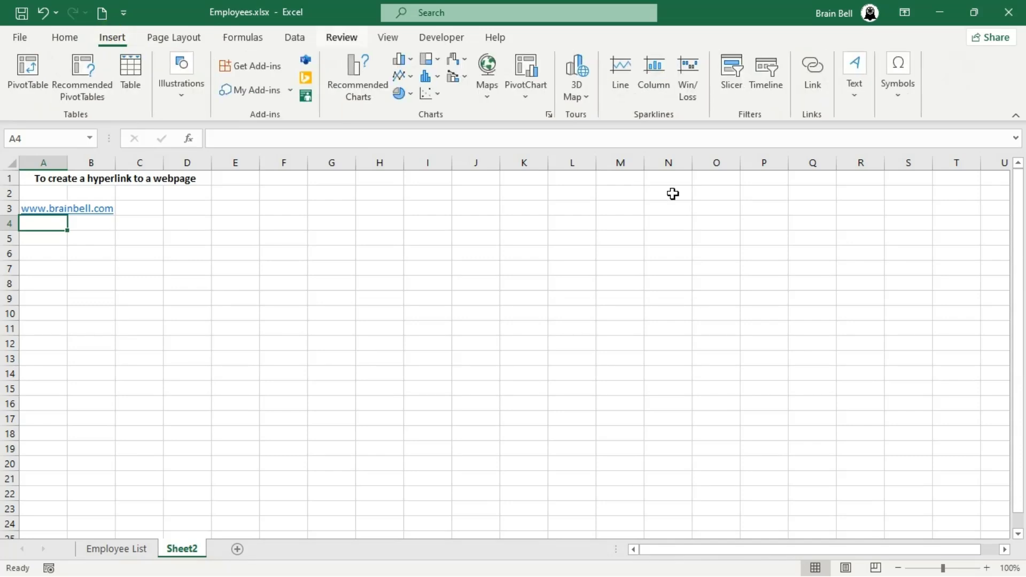
click(820, 80)
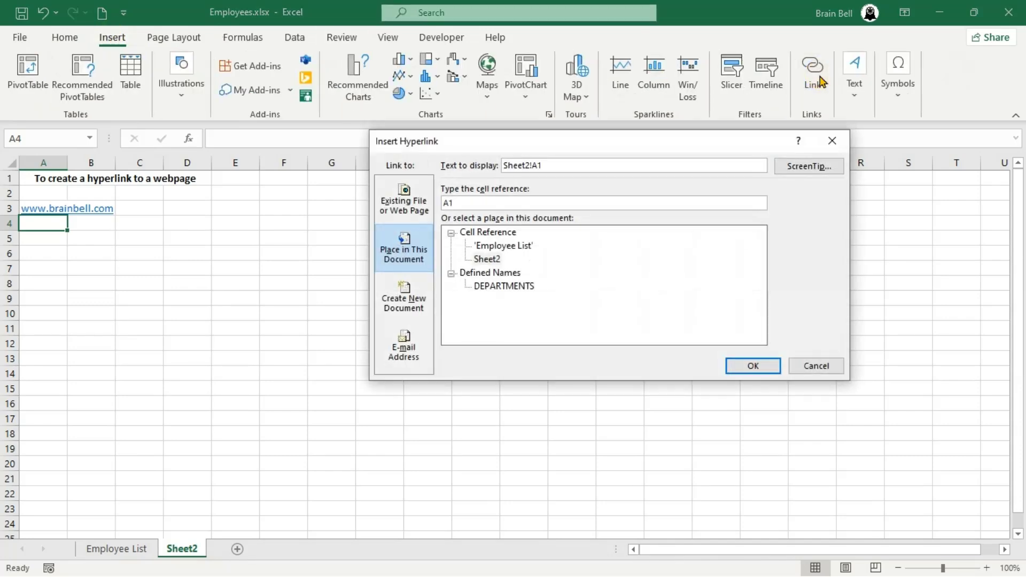
click(414, 209)
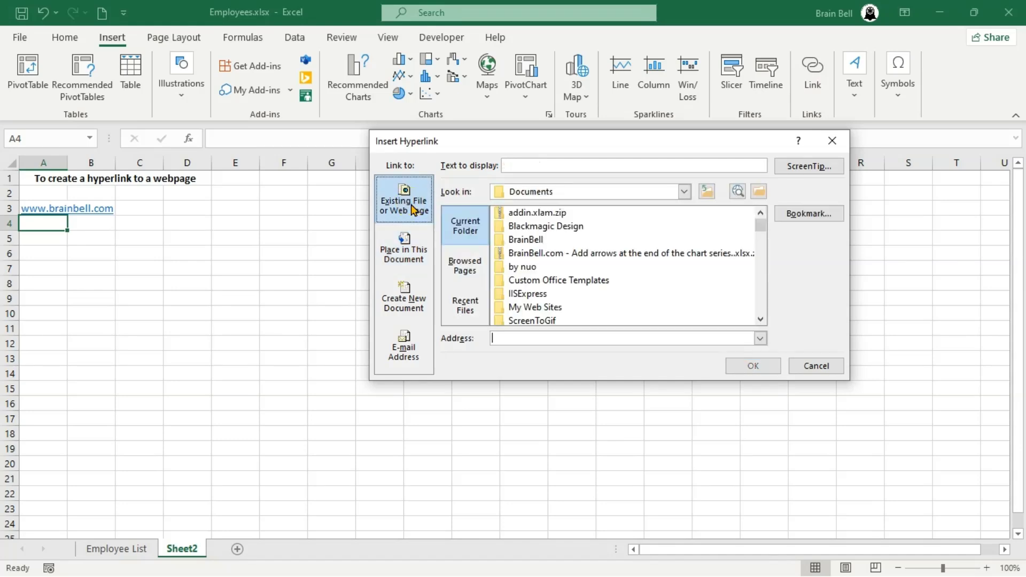
click(554, 338)
text(https)
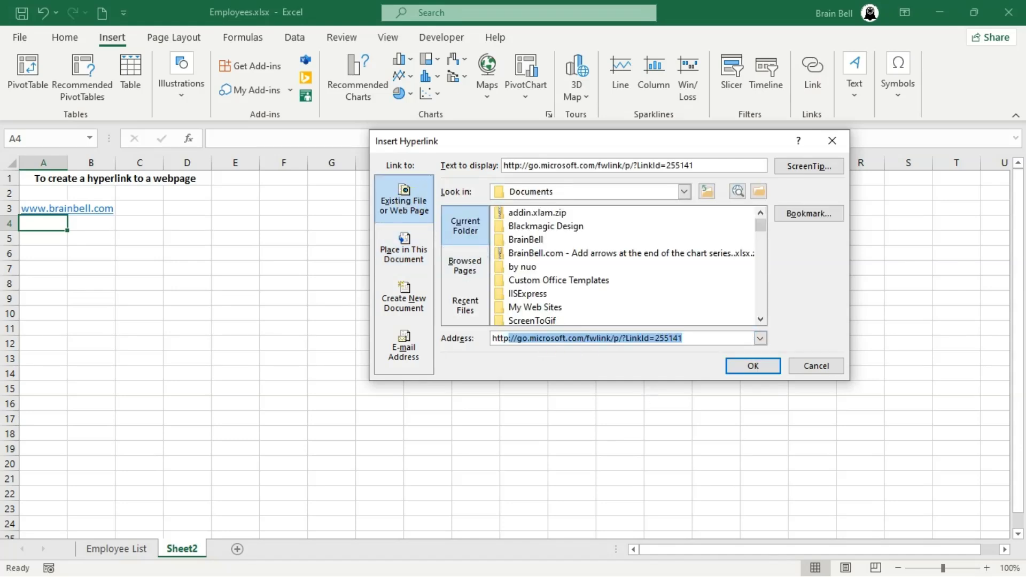
key(BackSpace)
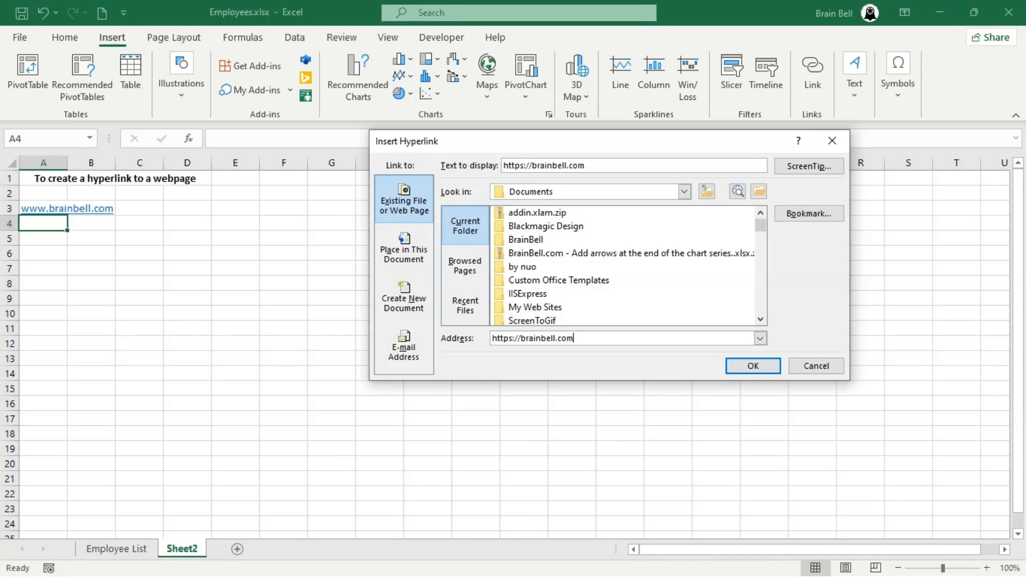
text(/excel/)
key(Return)
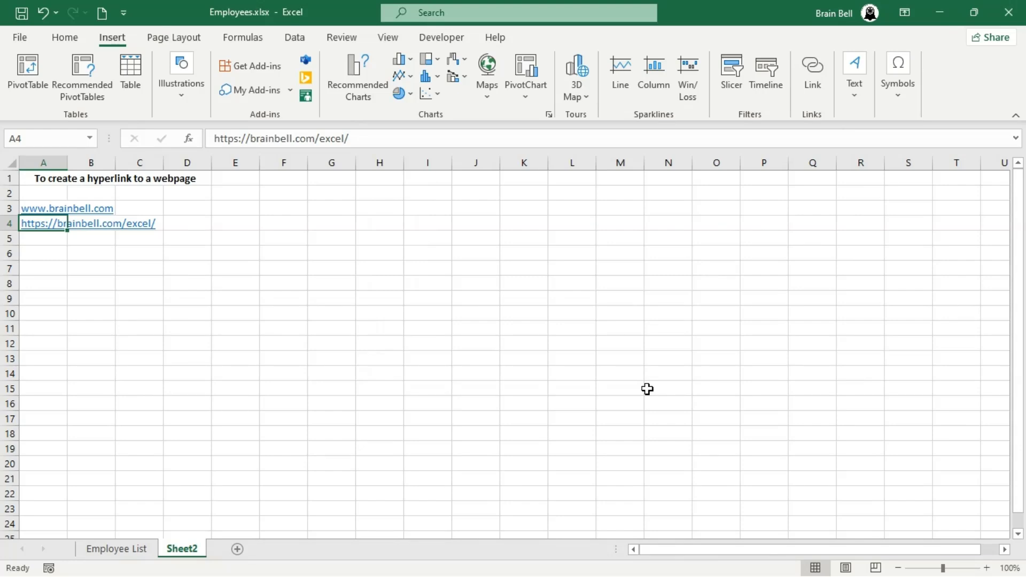
key(Down)
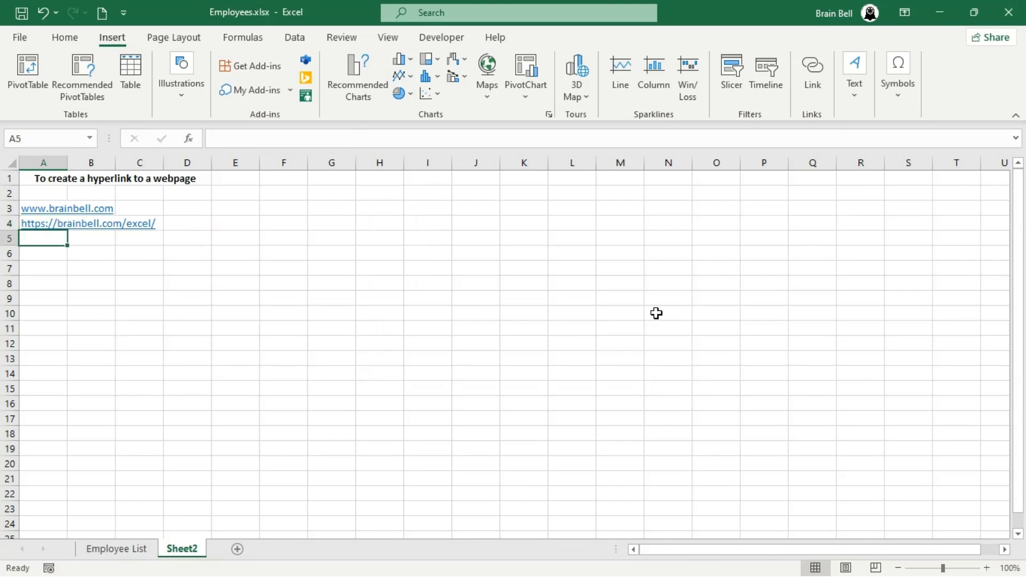
click(811, 80)
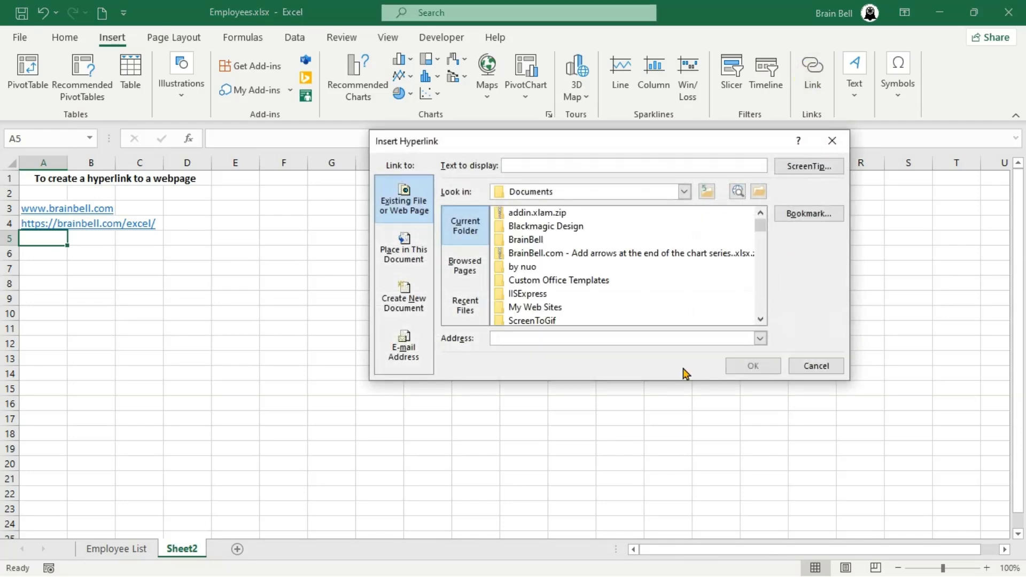
text(https://brainbell.com)
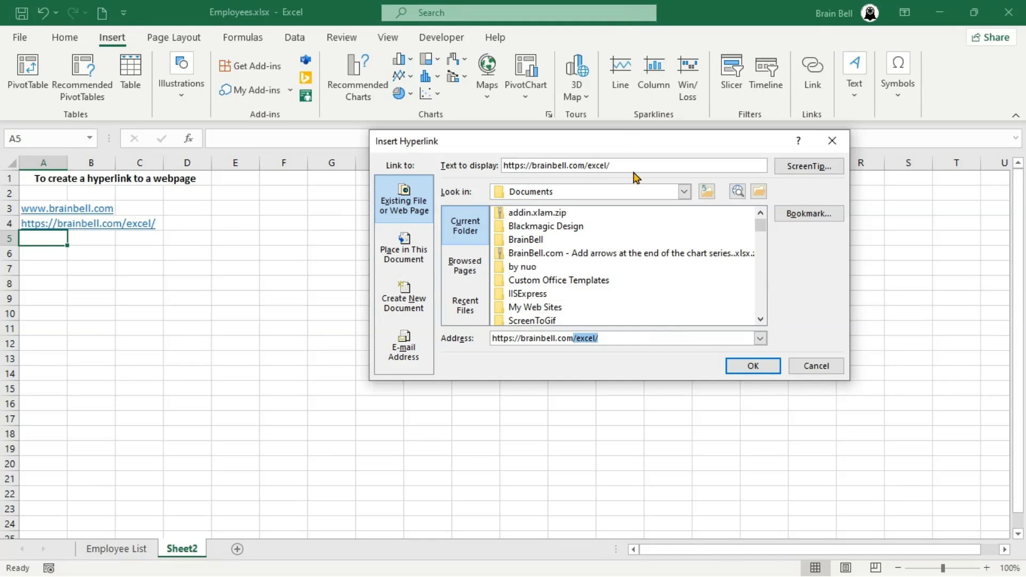
drag(636, 166, 484, 166)
text(Excel Tutorials)
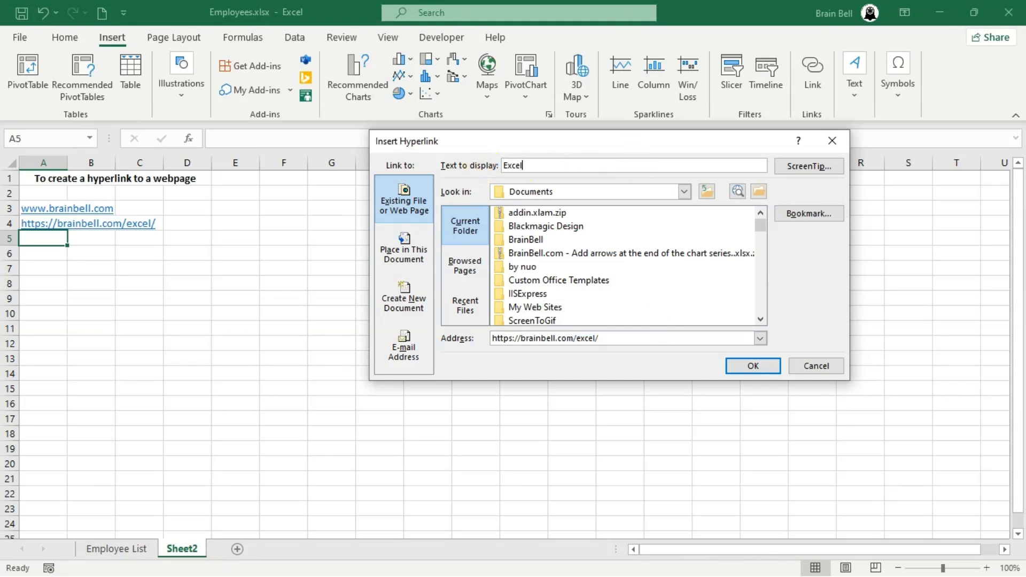
click(754, 367)
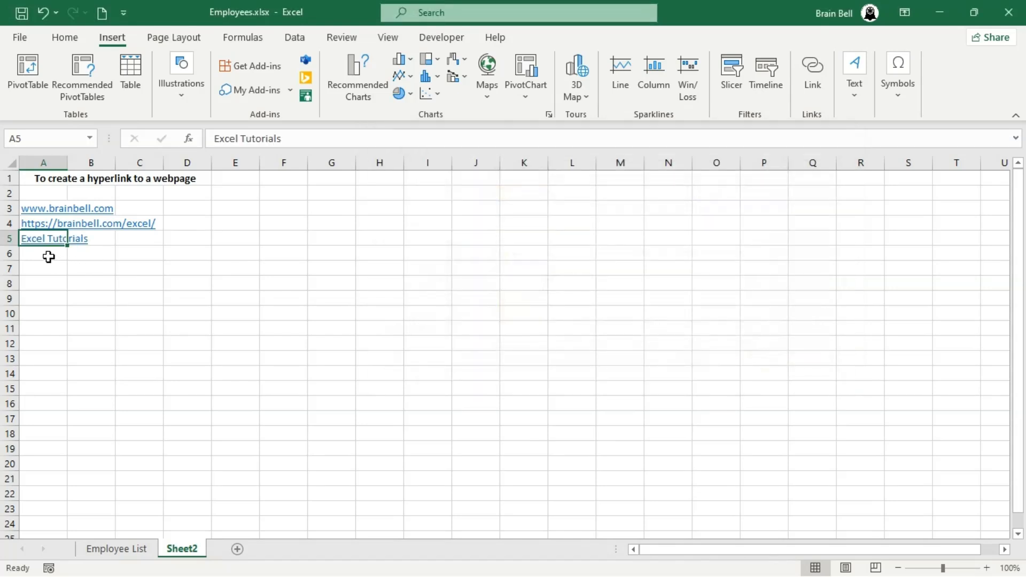
- Type My Text in A6 and link it to the brainbell.com Excel webpage
click(49, 257)
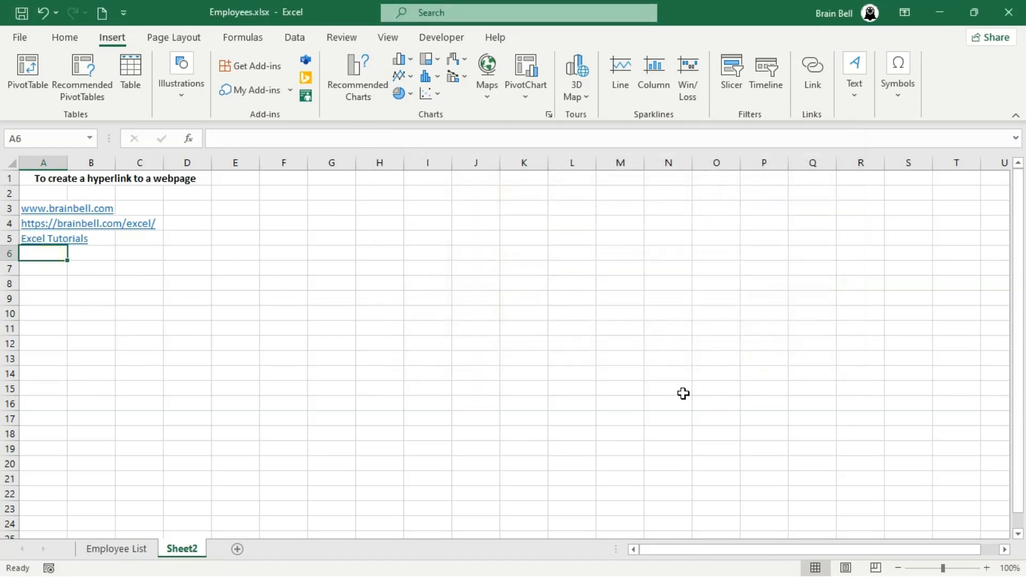
text(My Tex)
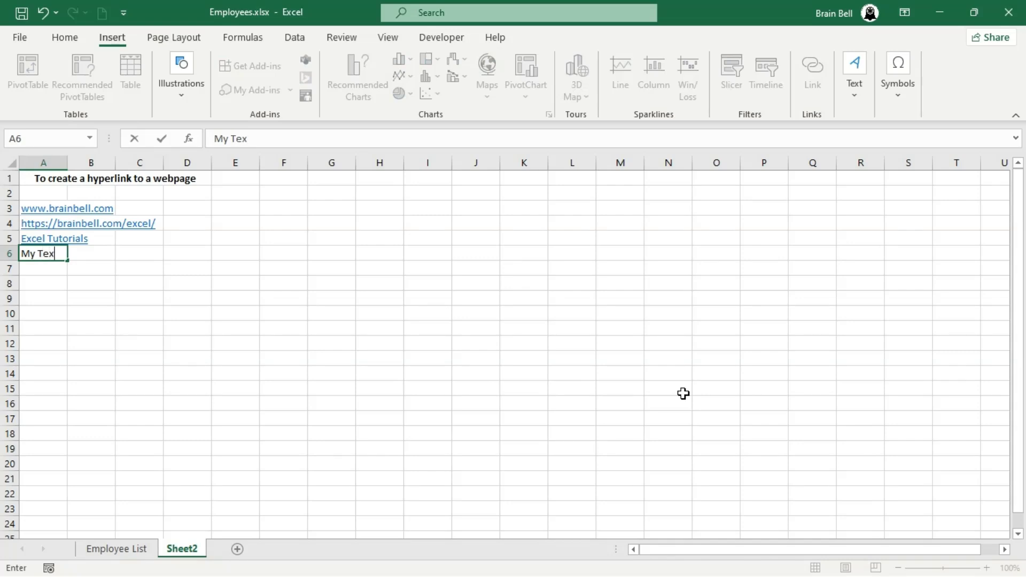
text(t)
key(Return)
key(Up)
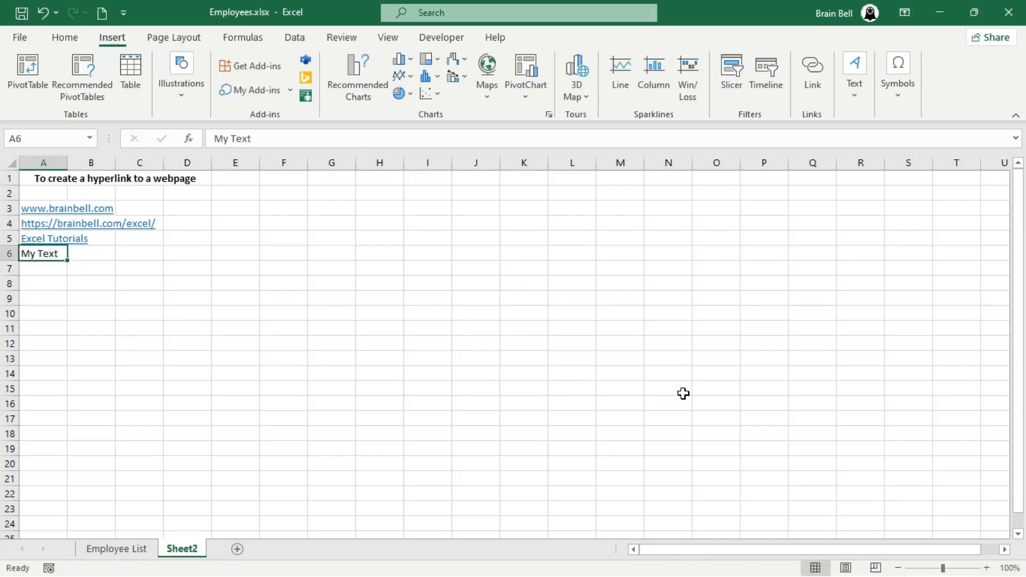
key(ctrl+k)
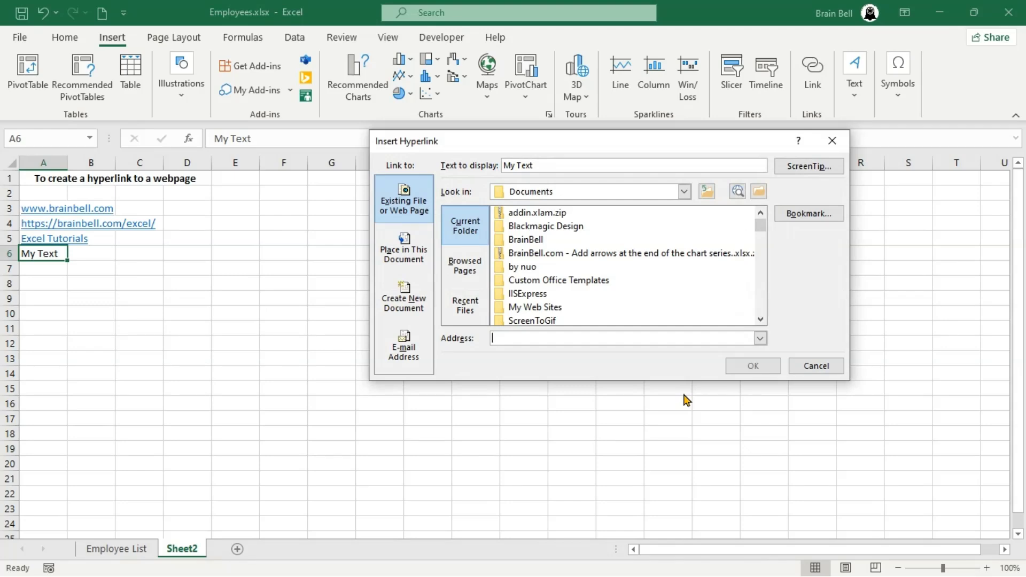
text(https://brainbell.com/excel/)
key(Return)
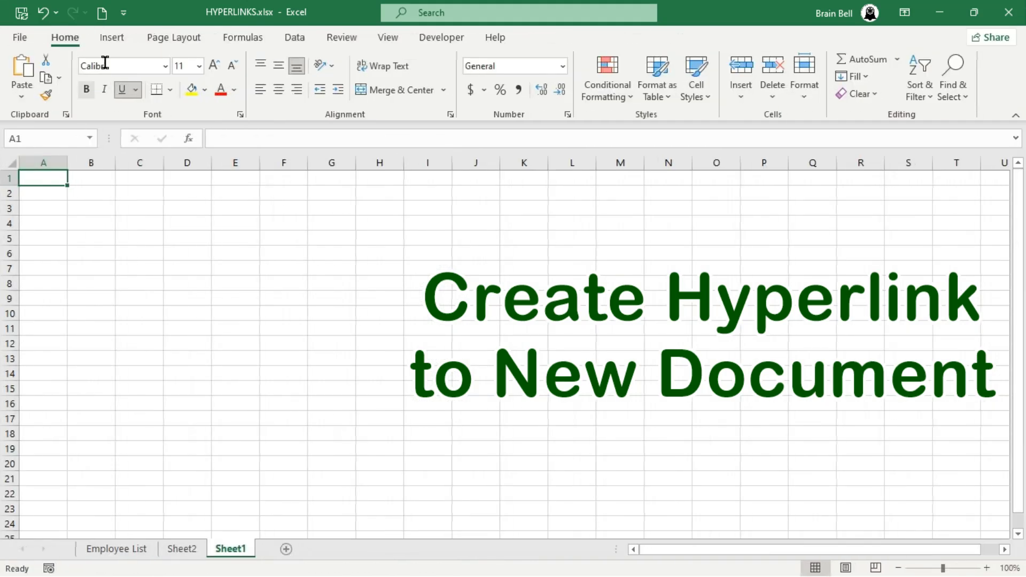
- Open Create New Document link settings for A1, checking the Documents folder and Office Files type
click(113, 37)
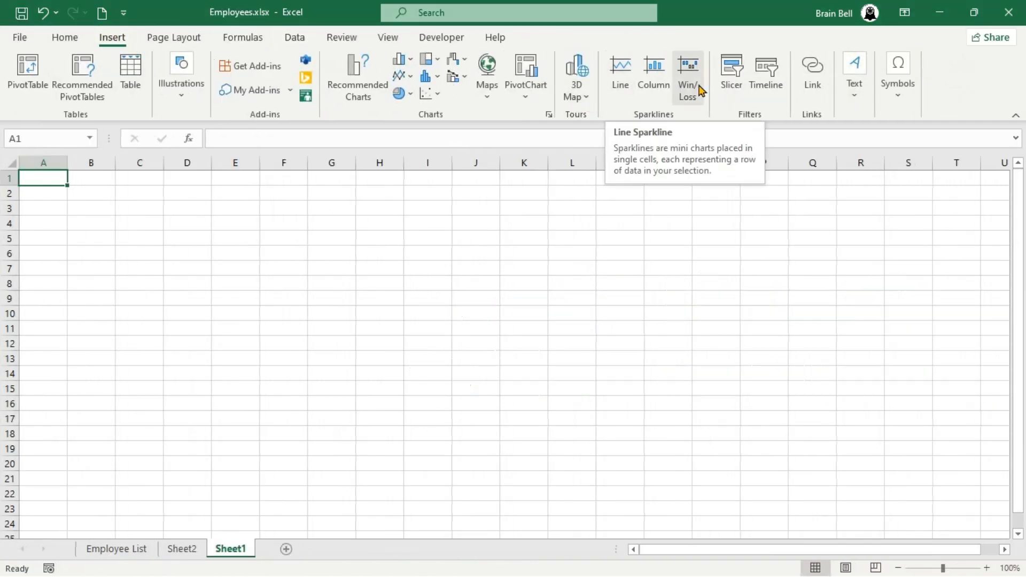
click(817, 94)
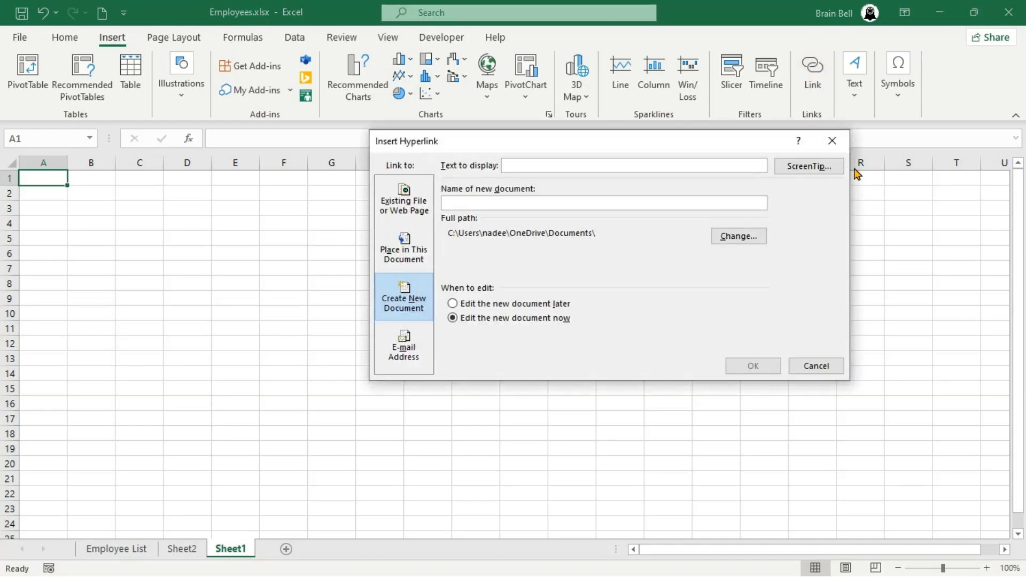
click(410, 299)
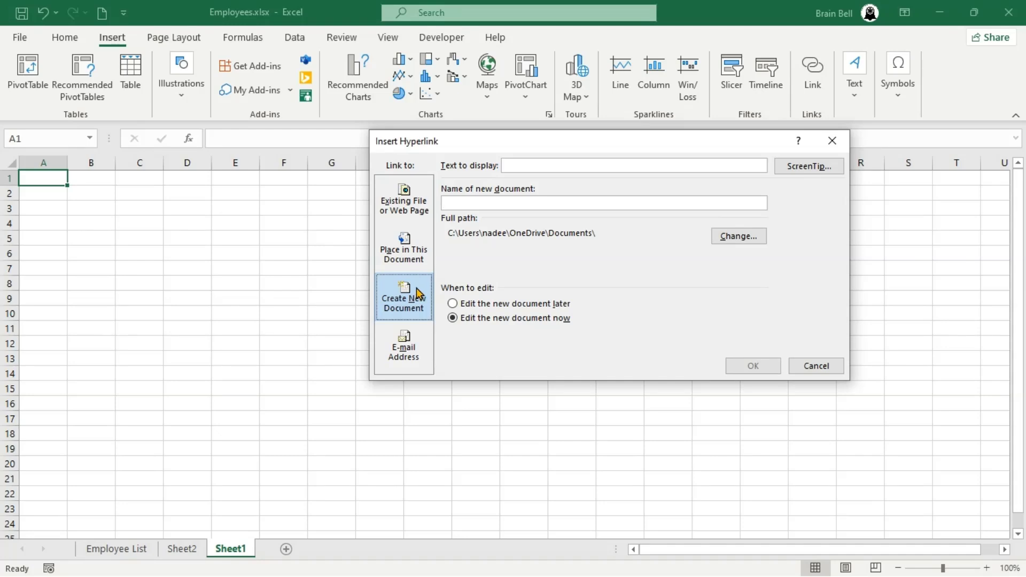
click(735, 235)
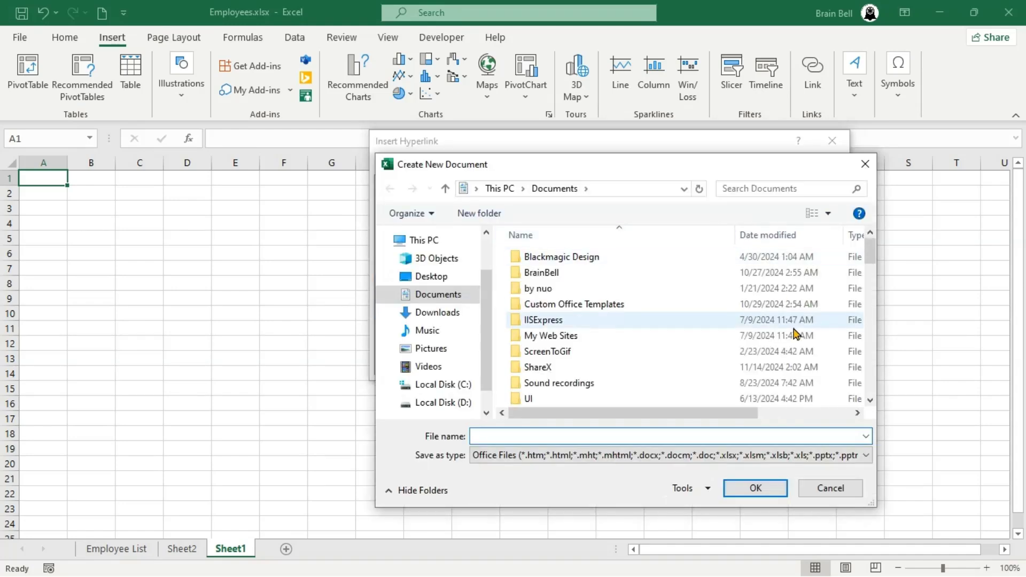
click(726, 460)
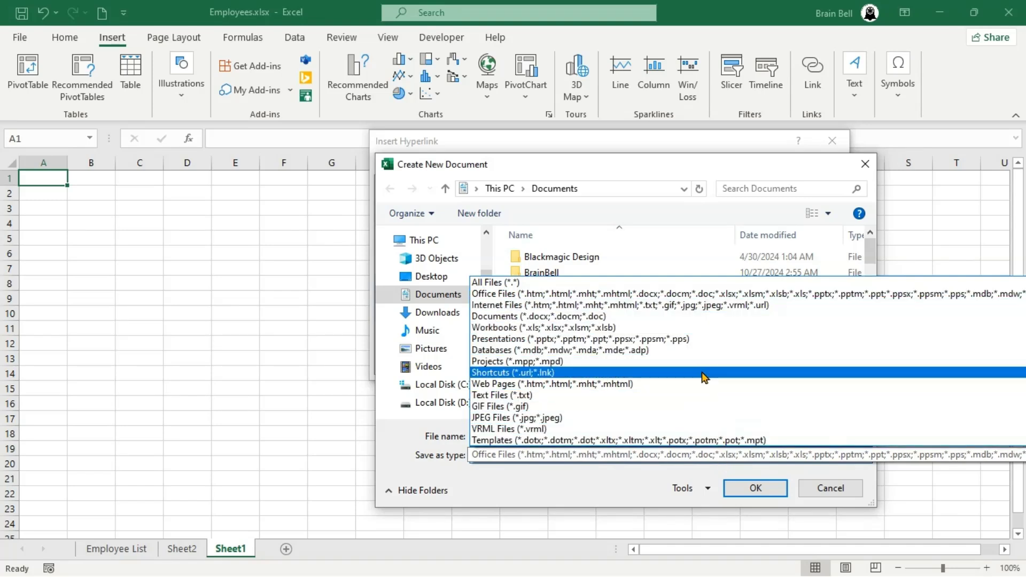
click(812, 492)
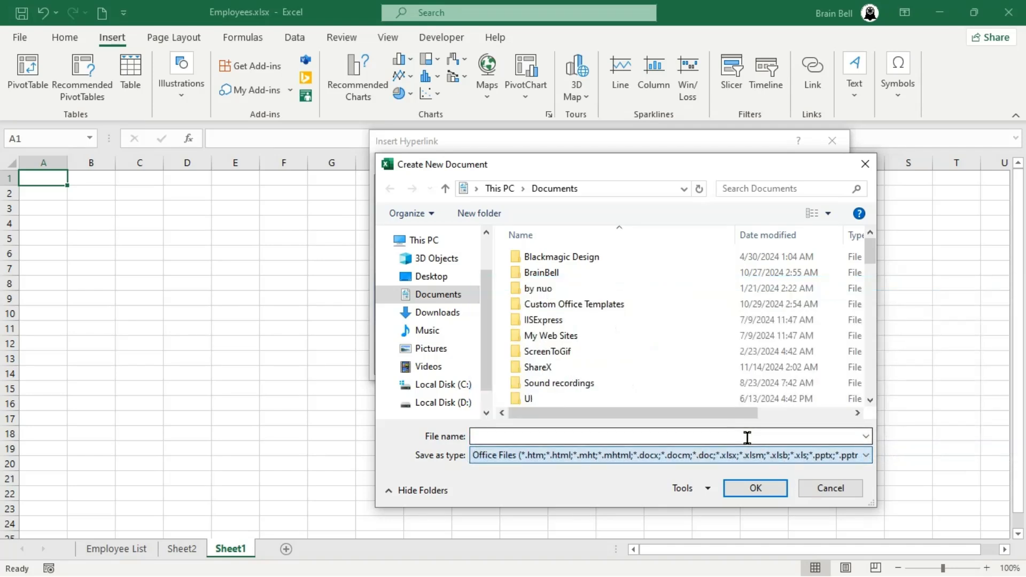
click(709, 431)
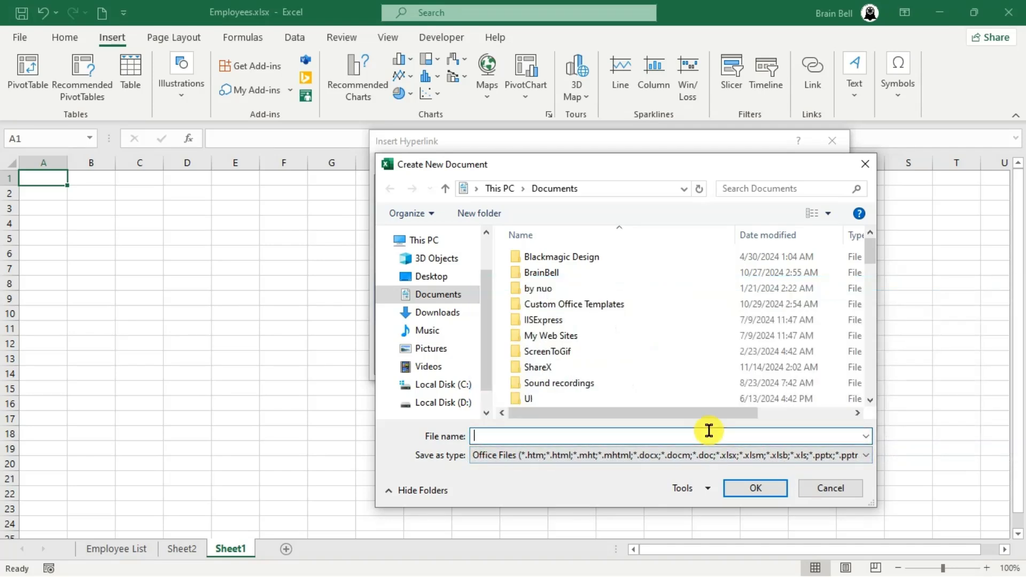
- Create an abc link in A1 to a new abc.xlsx edited later, then open and close it
key(Escape)
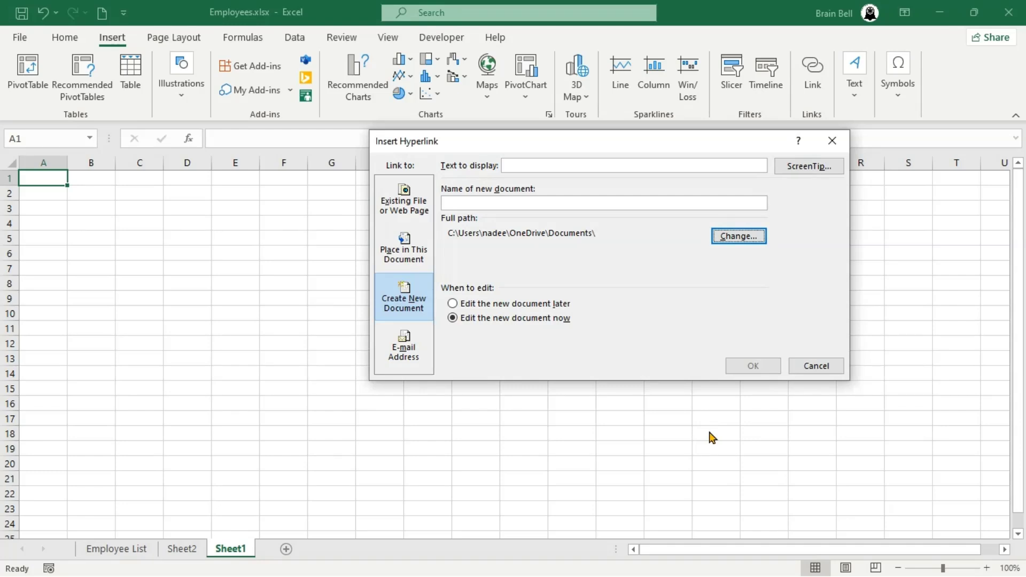
click(585, 204)
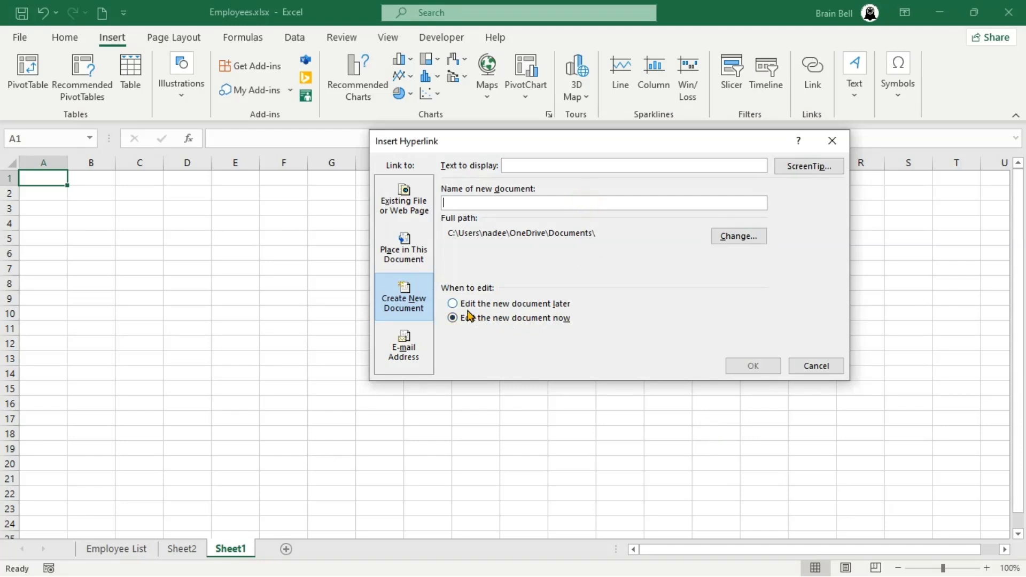
click(555, 304)
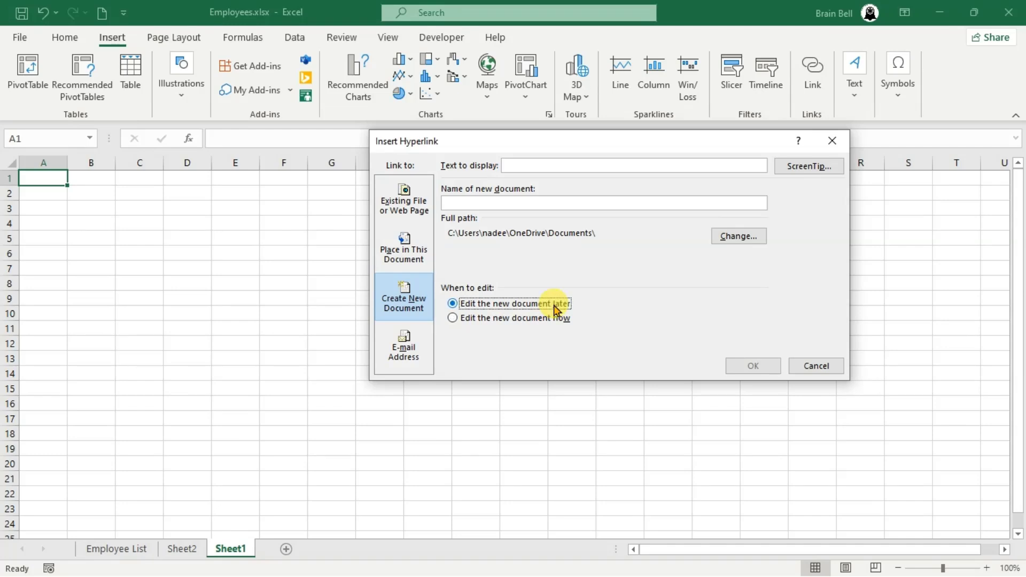
click(559, 327)
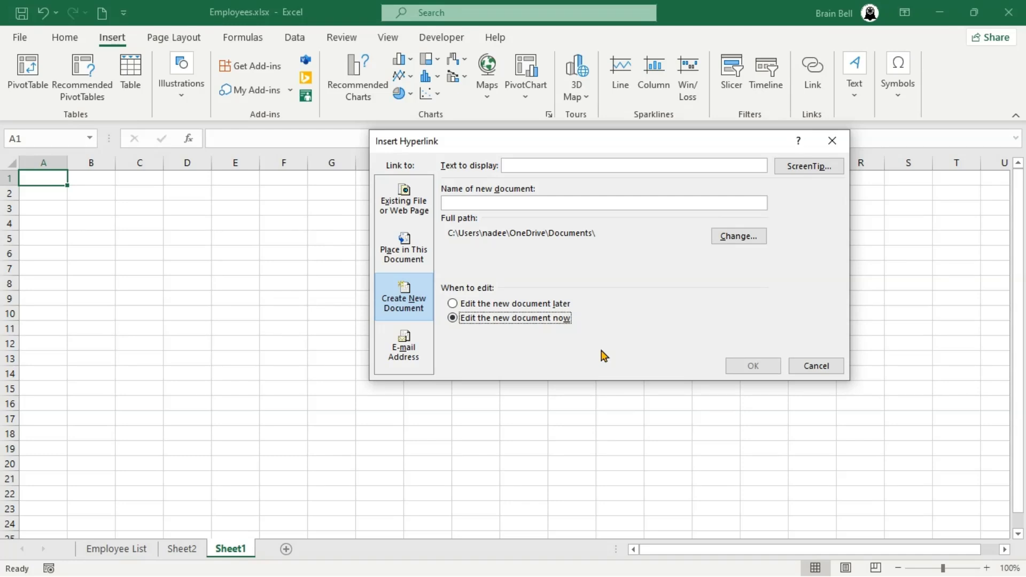
click(556, 307)
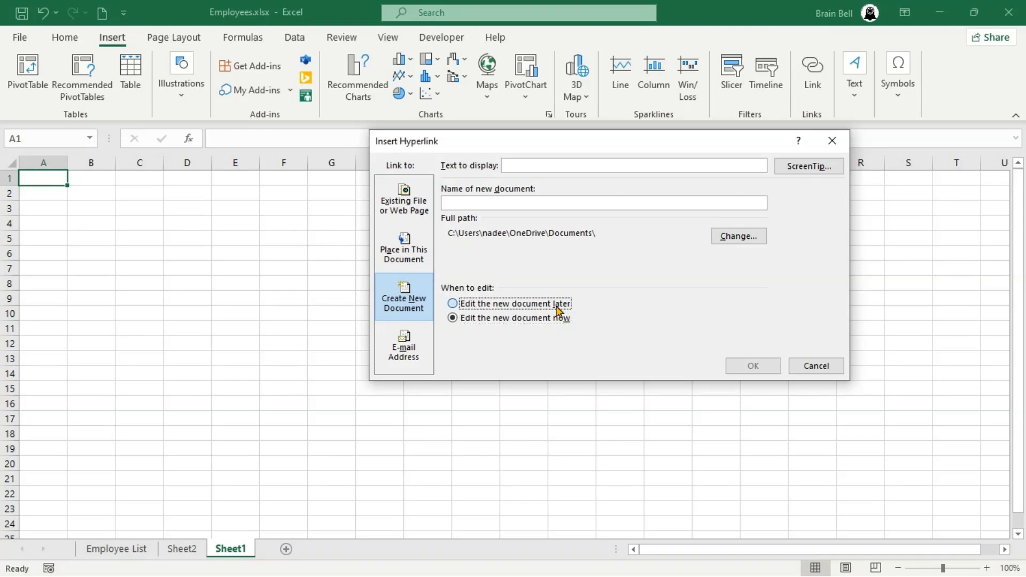
click(593, 203)
text(abc)
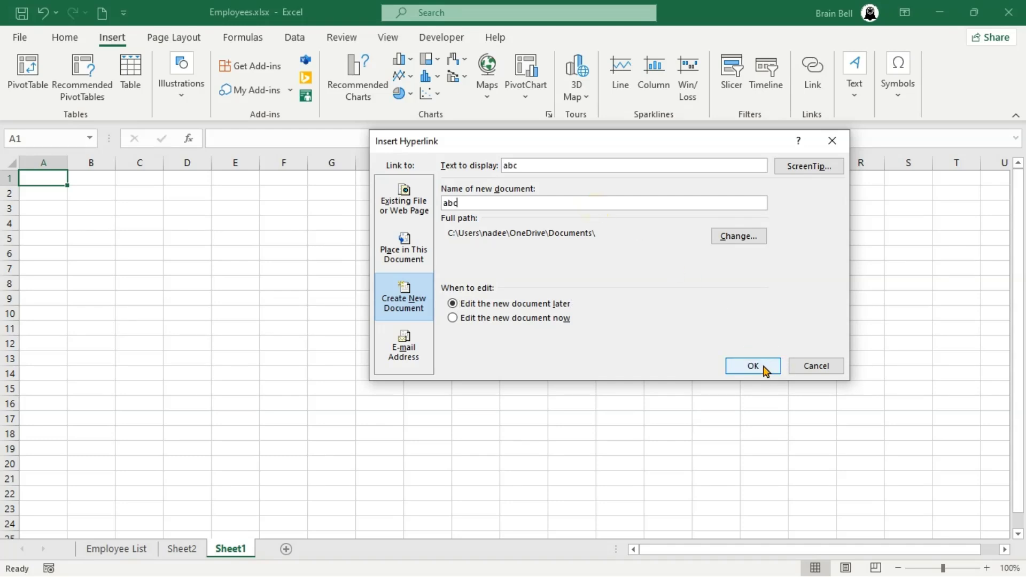
click(763, 365)
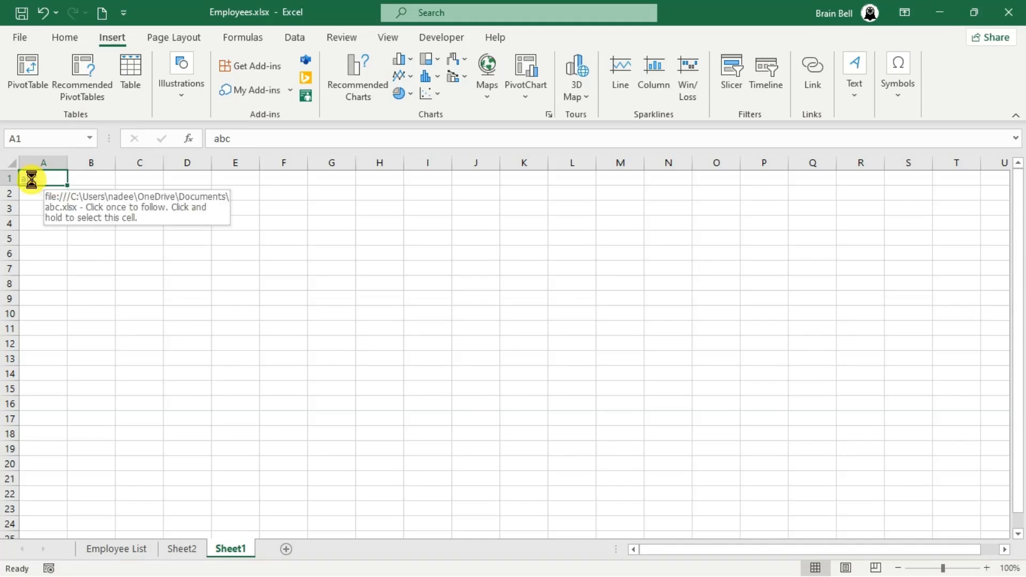
click(31, 179)
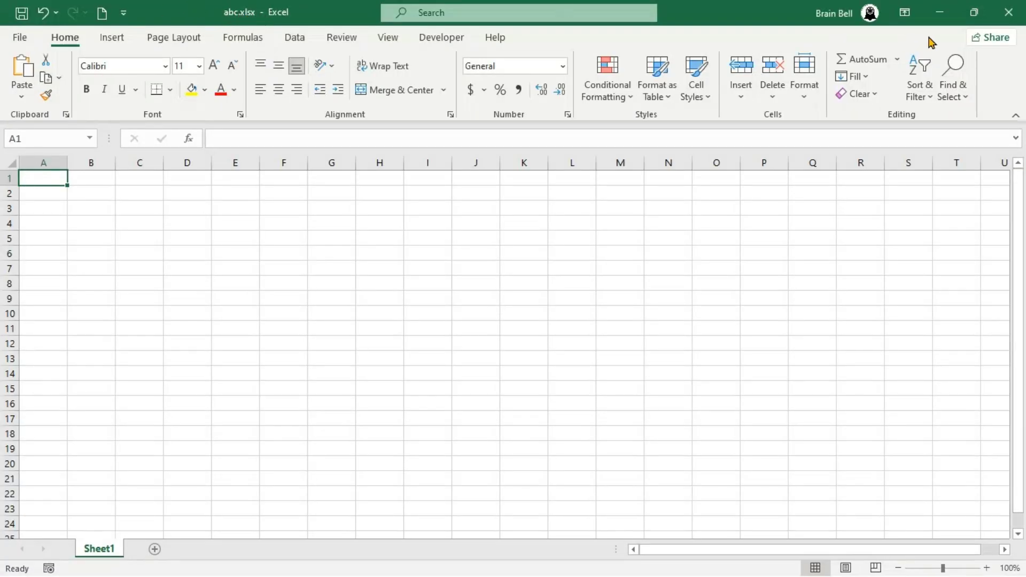
click(1010, 13)
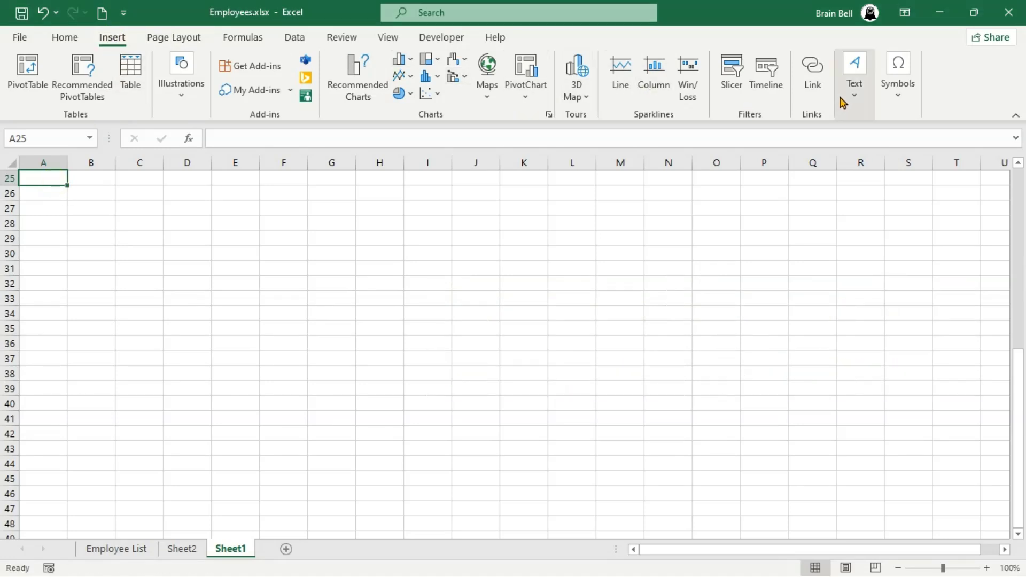
- Start an e-mail link for A25 to the site's info address with subject 'Sending from my Excel Sheet'
click(808, 95)
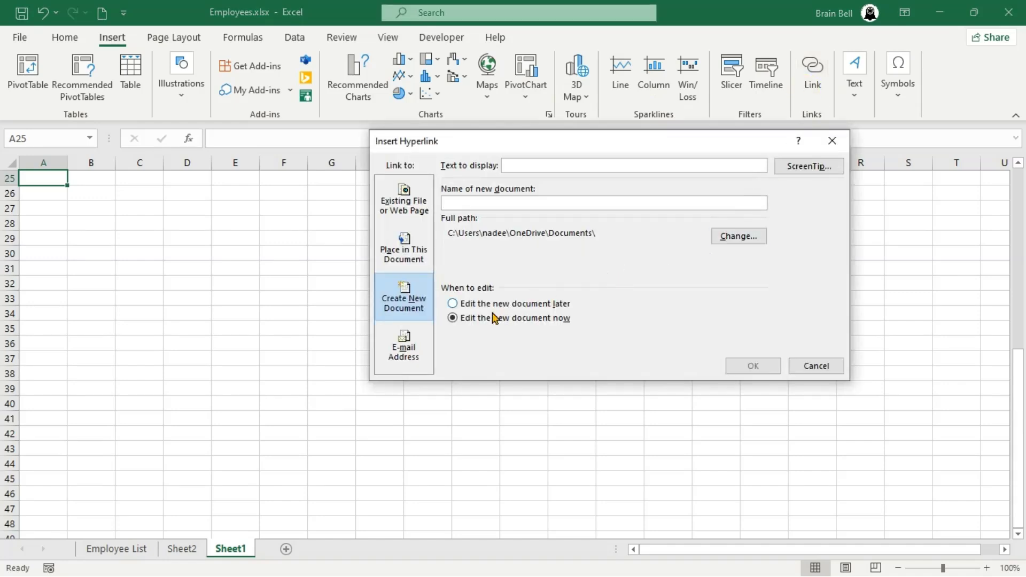
click(422, 361)
click(414, 363)
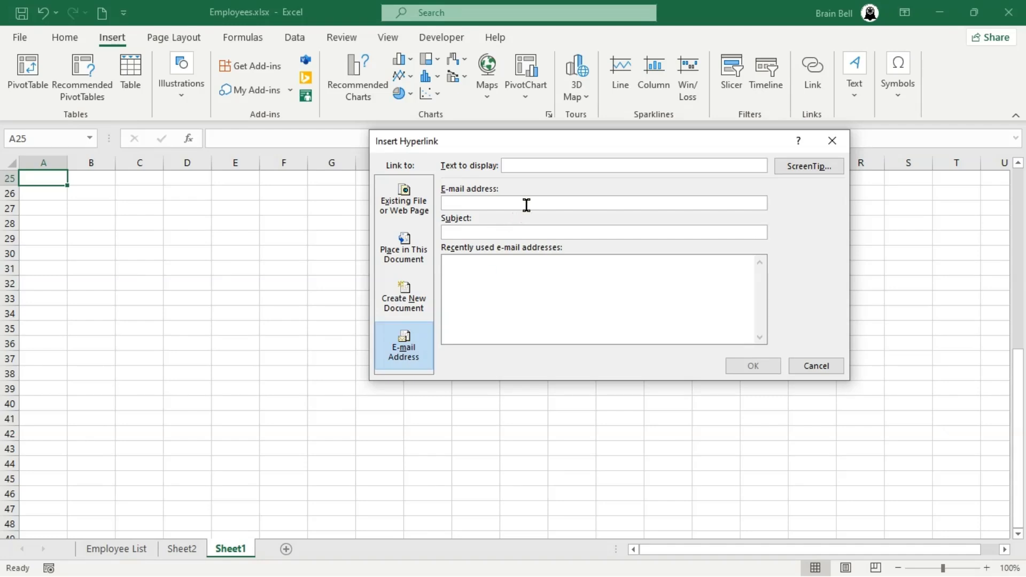
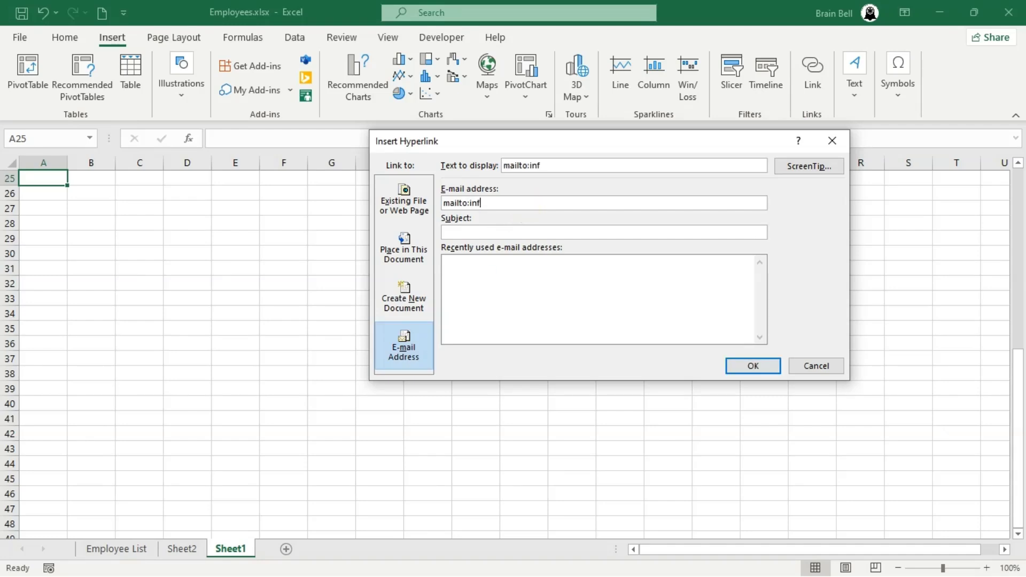
click(609, 231)
text(Sending )
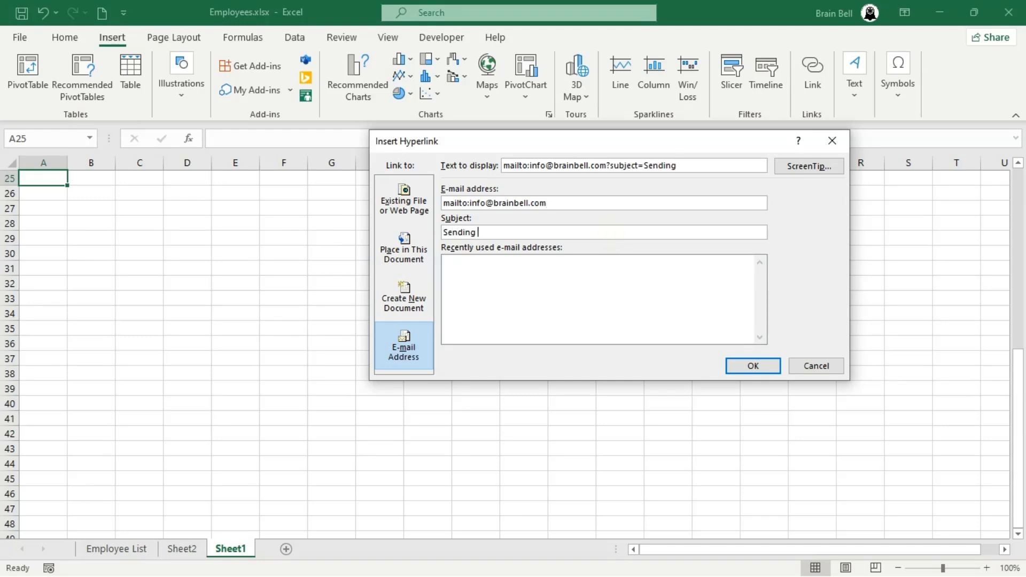
text(from my Excel Sheet)
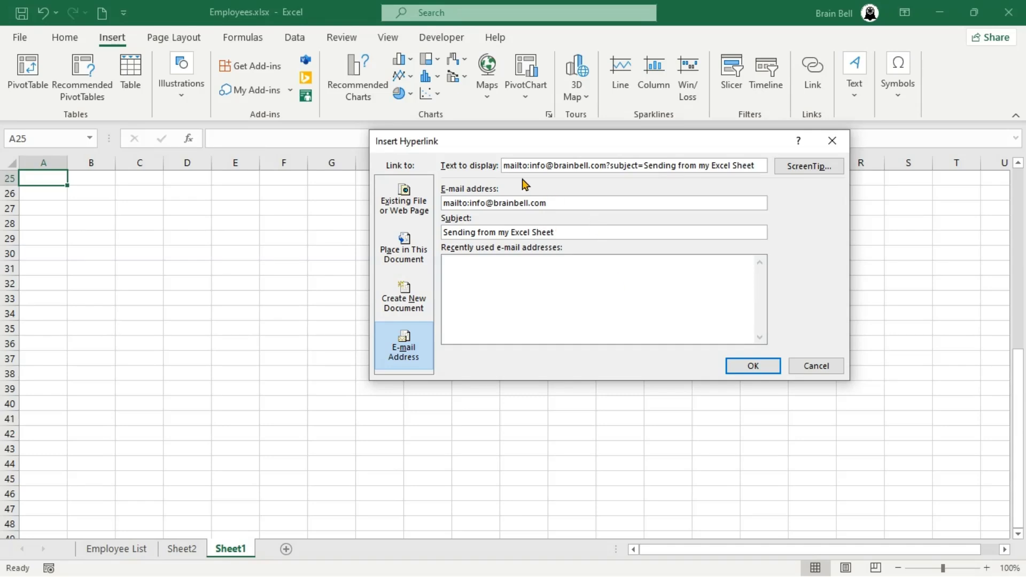
- Set the display text to 'Mail to' followed by the info address and confirm the link
click(758, 165)
key(BackSpace)
key(BackSpace)
key(BackSpace)
key(BackSpace)
key(BackSpace)
key(BackSpace)
key(BackSpace)
key(BackSpace)
key(BackSpace)
key(BackSpace)
key(BackSpace)
key(BackSpace)
key(BackSpace)
key(BackSpace)
key(BackSpace)
key(BackSpace)
key(BackSpace)
key(BackSpace)
key(BackSpace)
key(BackSpace)
key(ctrl+a)
key(BackSpace)
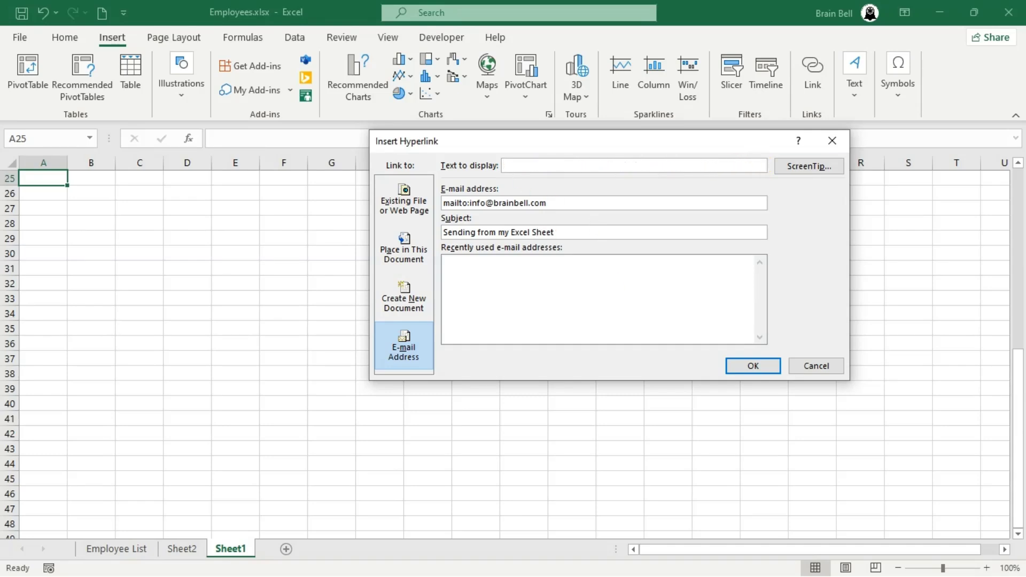
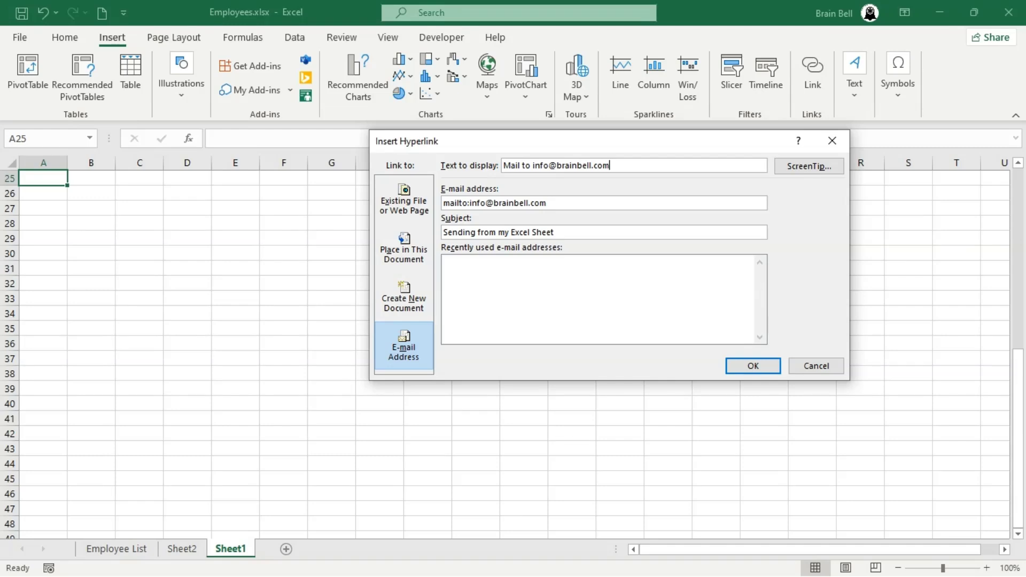
click(762, 365)
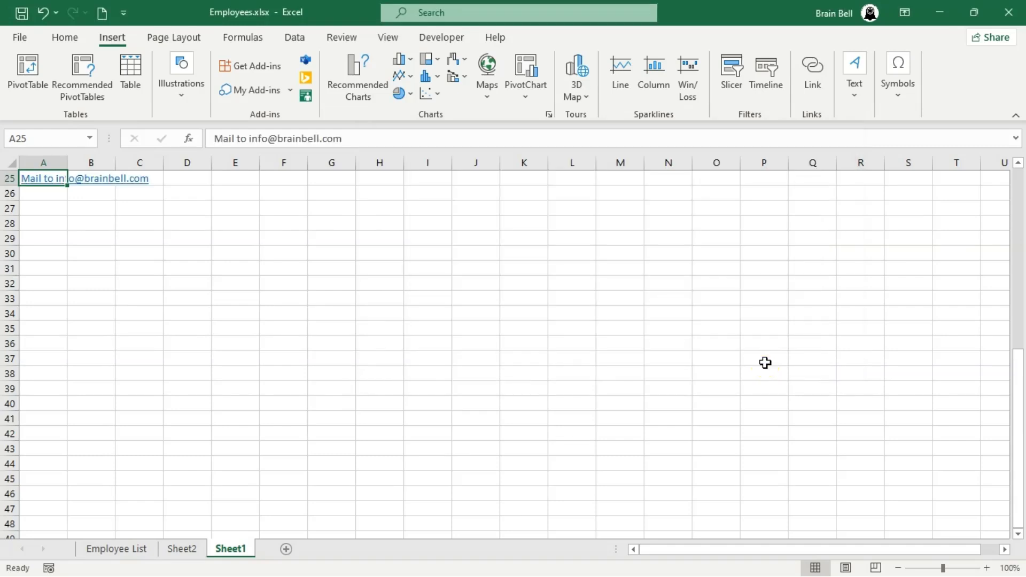
- Send the 'Sending from my Excel Sheet' email from the A25 link with body 'Write the body of email'
click(48, 185)
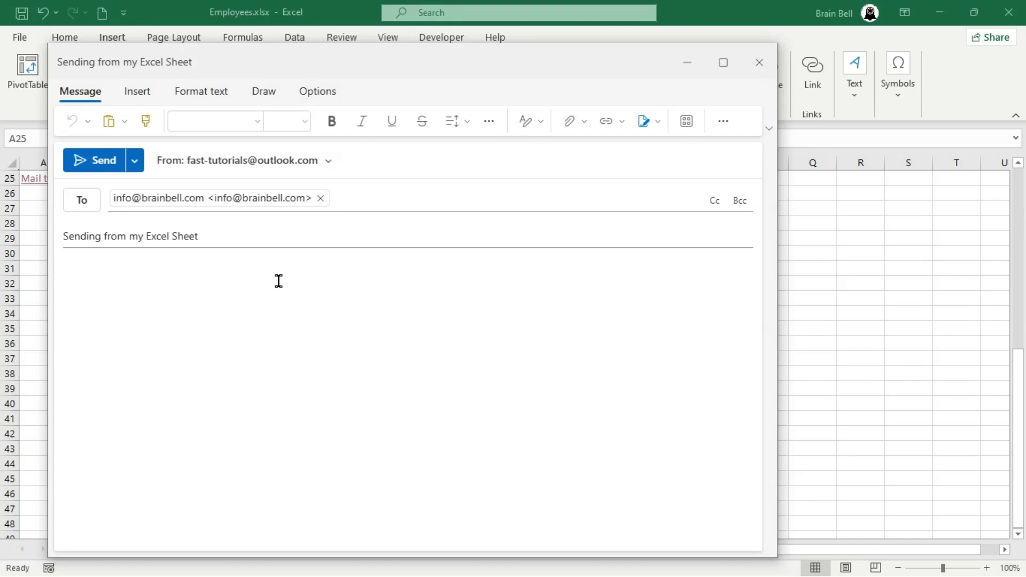
click(192, 272)
text(Write the body of )
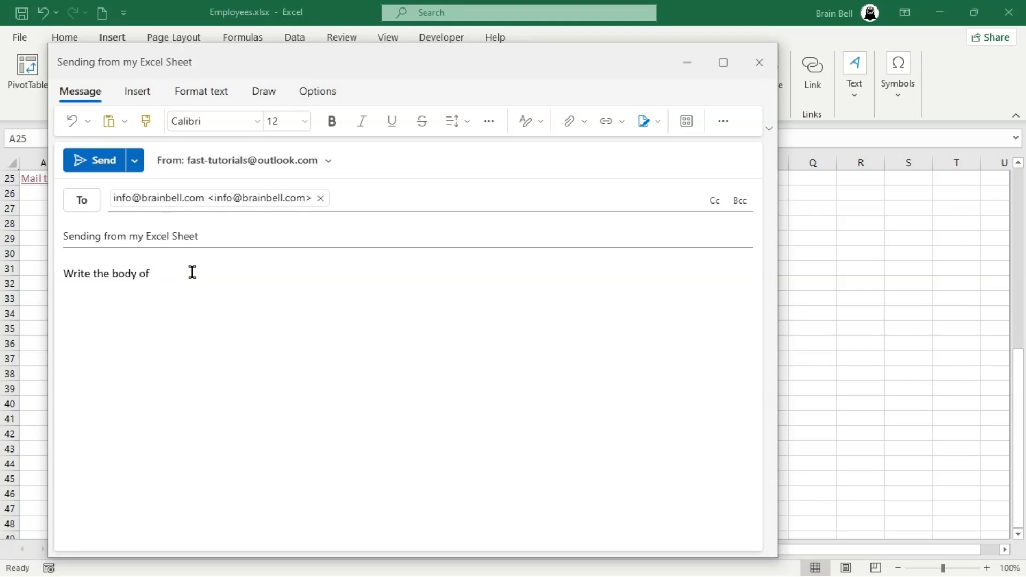
text(email.)
click(98, 162)
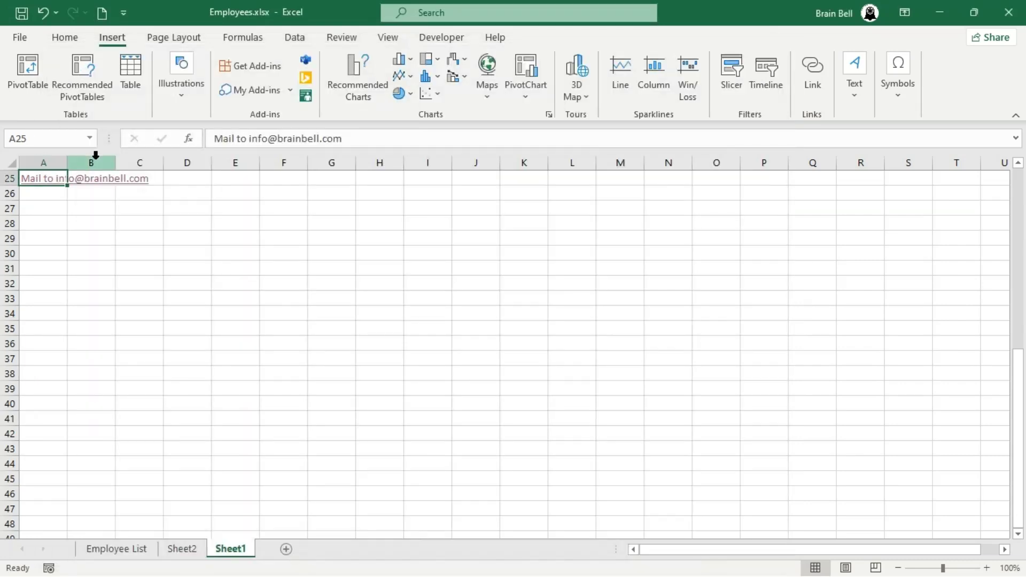